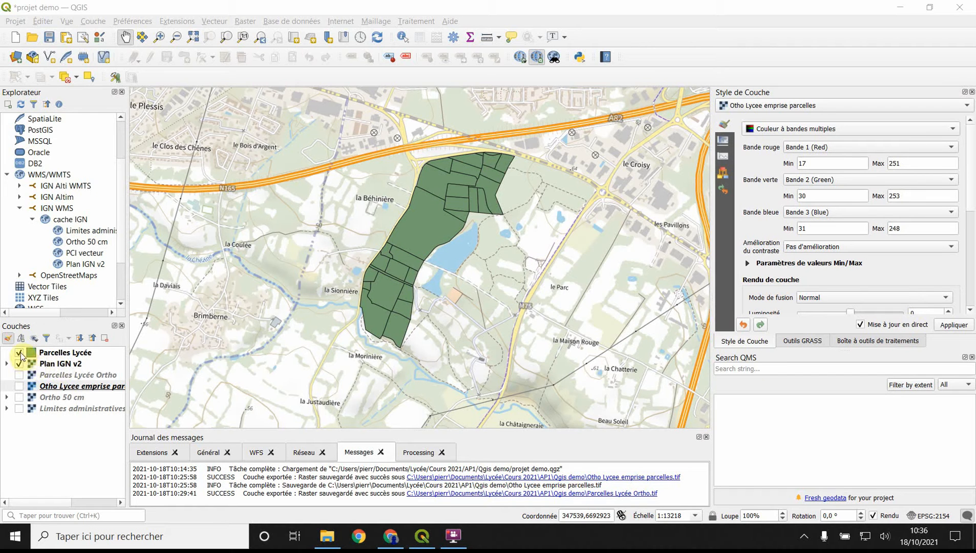
Start exporting the Plan IGN v2 layer as a GeoTIFF without a VRT, with the file name "Plan IGN V2 parcelles" in the Qgis demo folder
drag(360, 266, 334, 309)
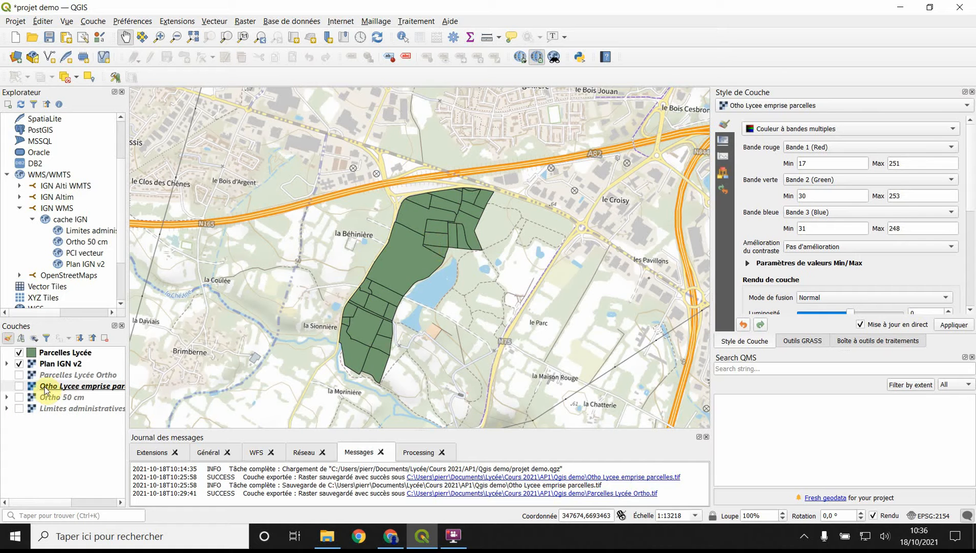
right_click(44, 367)
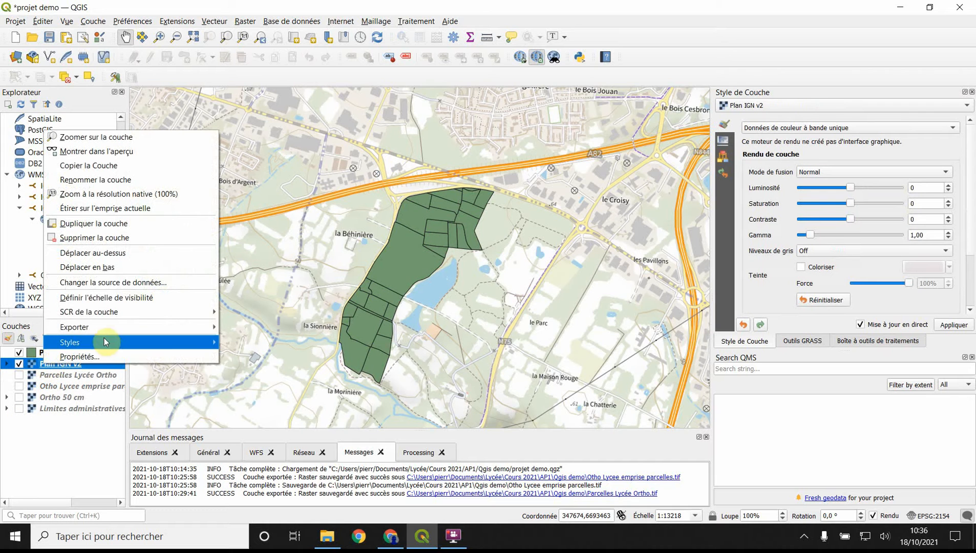
mouse_move(103, 327)
click(265, 326)
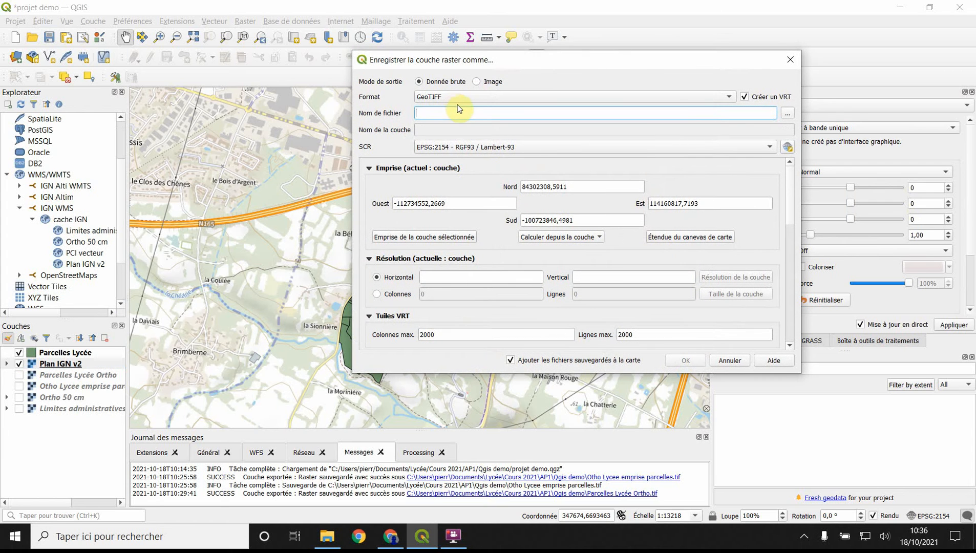
click(792, 110)
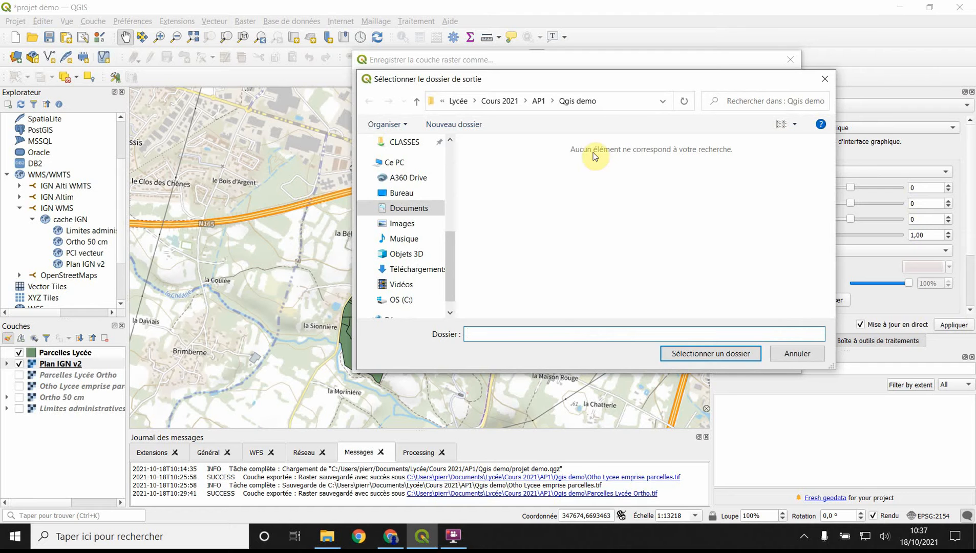
click(823, 82)
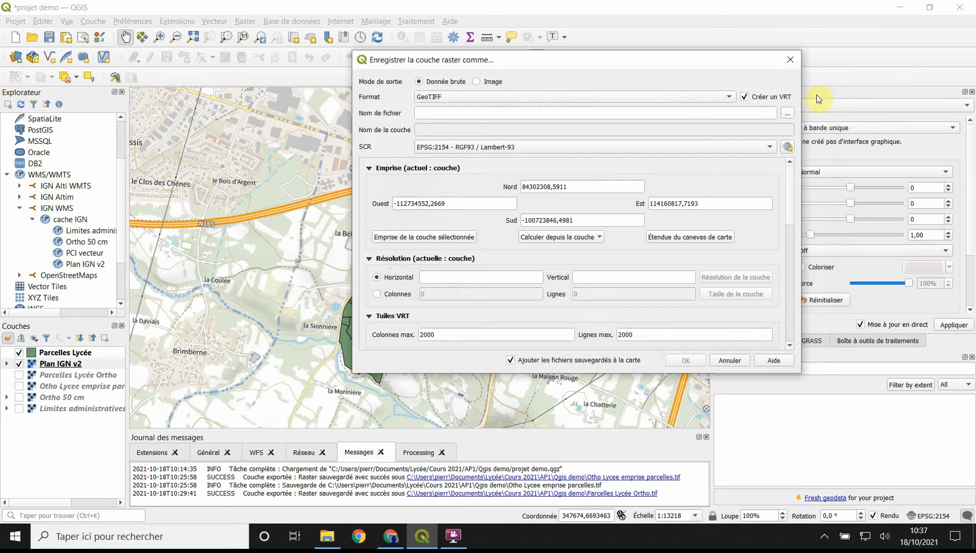
click(743, 97)
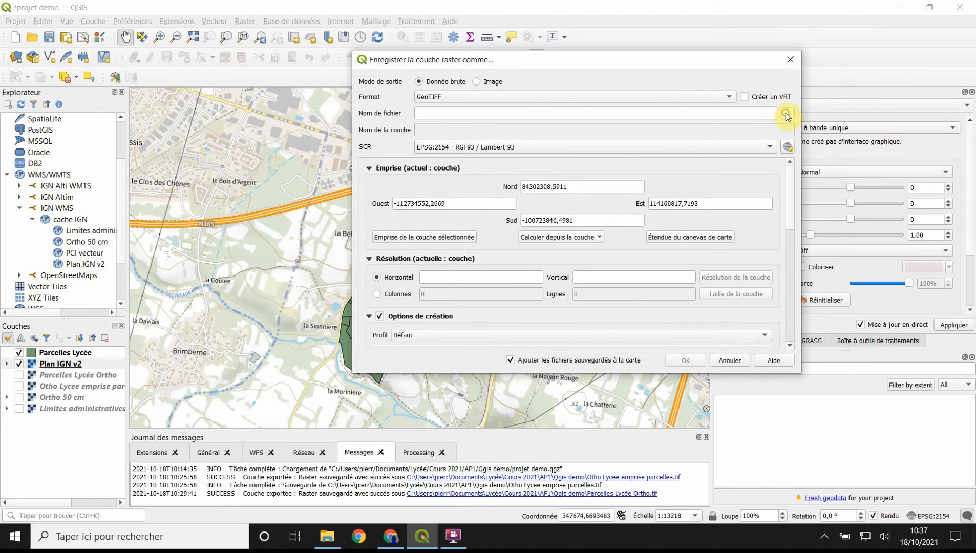
click(786, 113)
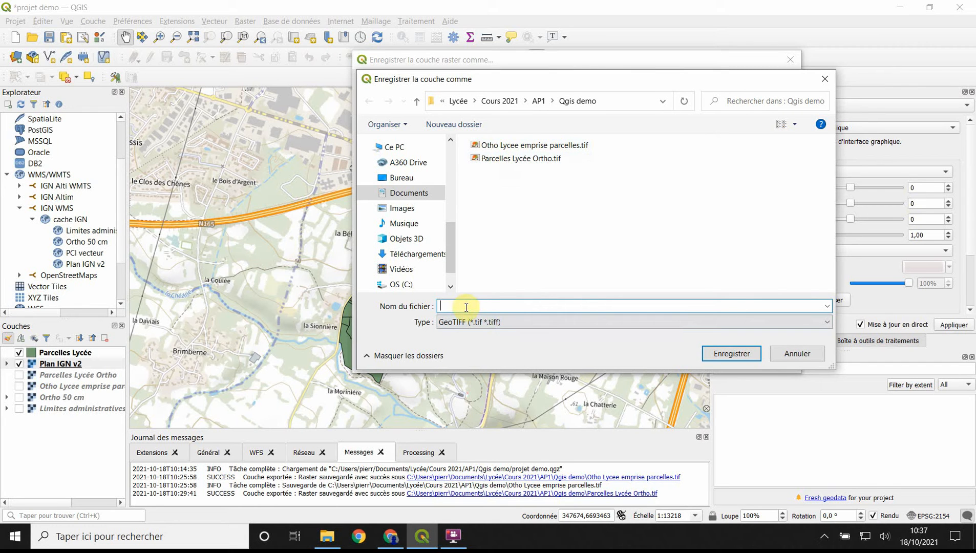
text(Plan IGN V2 parcelles)
click(737, 353)
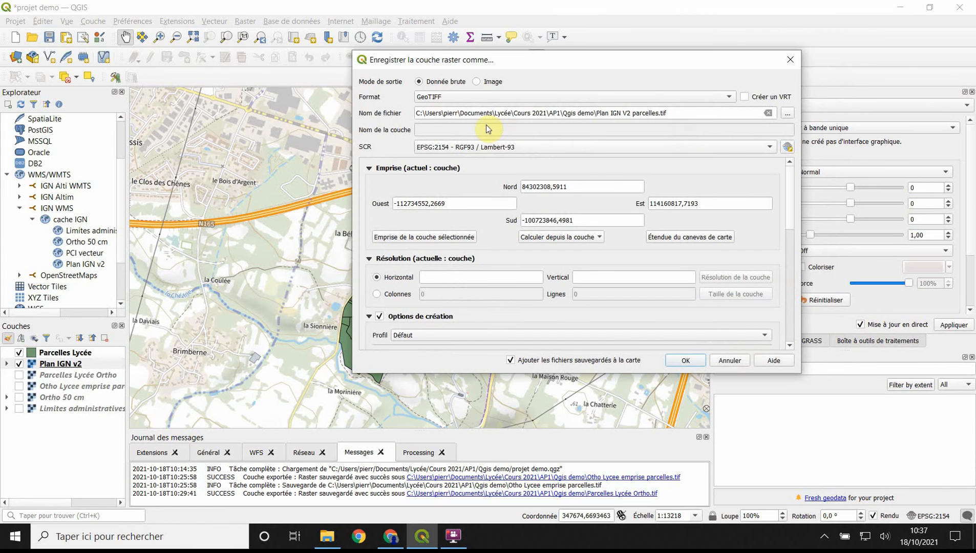
Set the horizontal and vertical resolution to 0.5, calculate the extent from the Parcelles Lycée layer and run the export
click(460, 279)
text(05)
key(BackSpace)
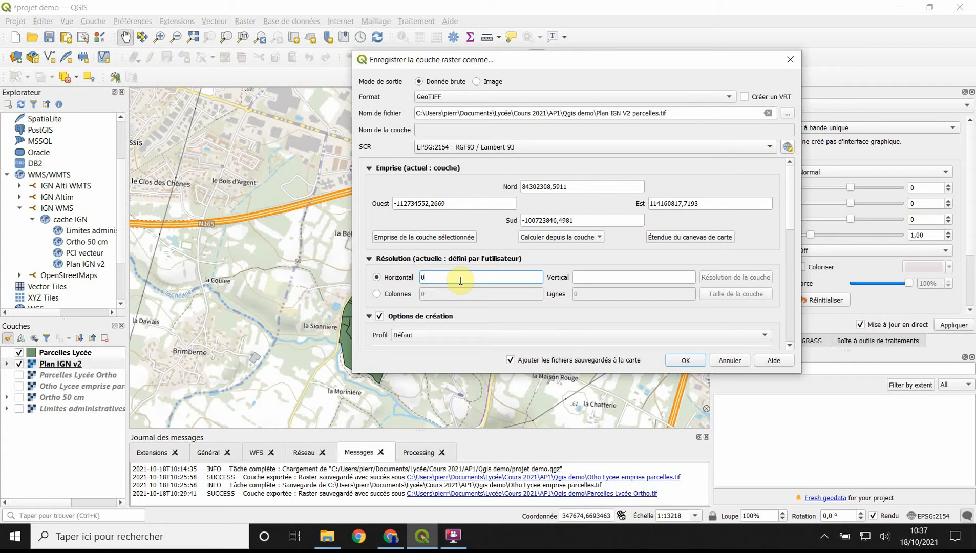
text(.5)
click(598, 274)
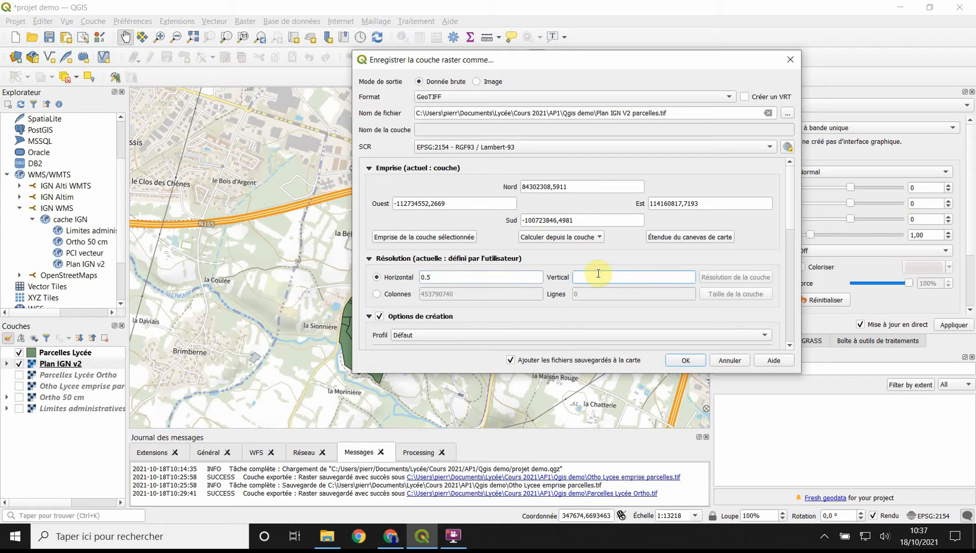
text(0.5)
click(541, 239)
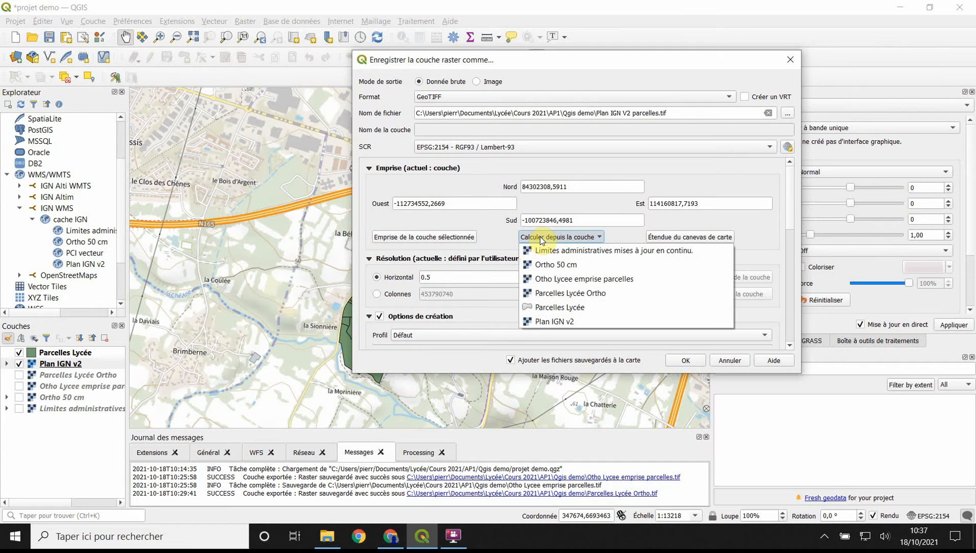
click(557, 308)
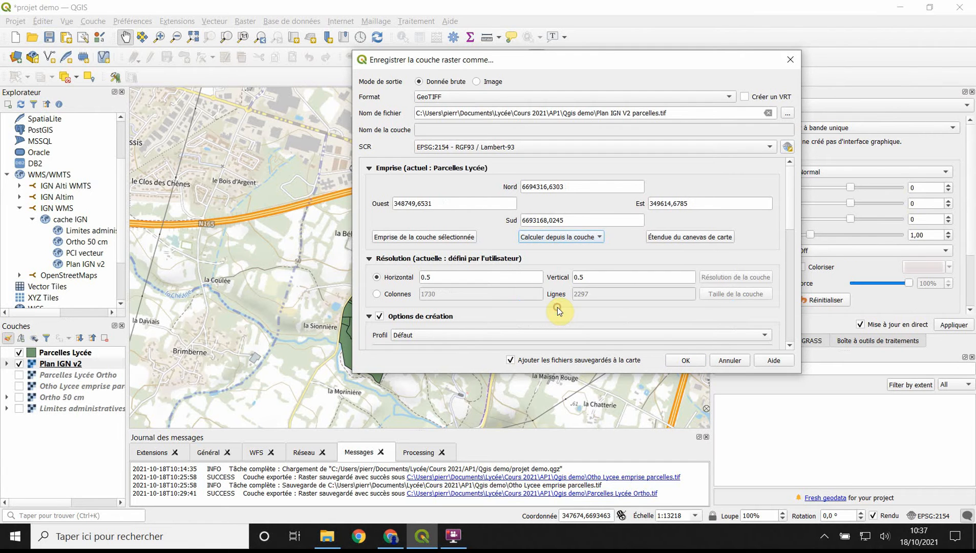
click(696, 360)
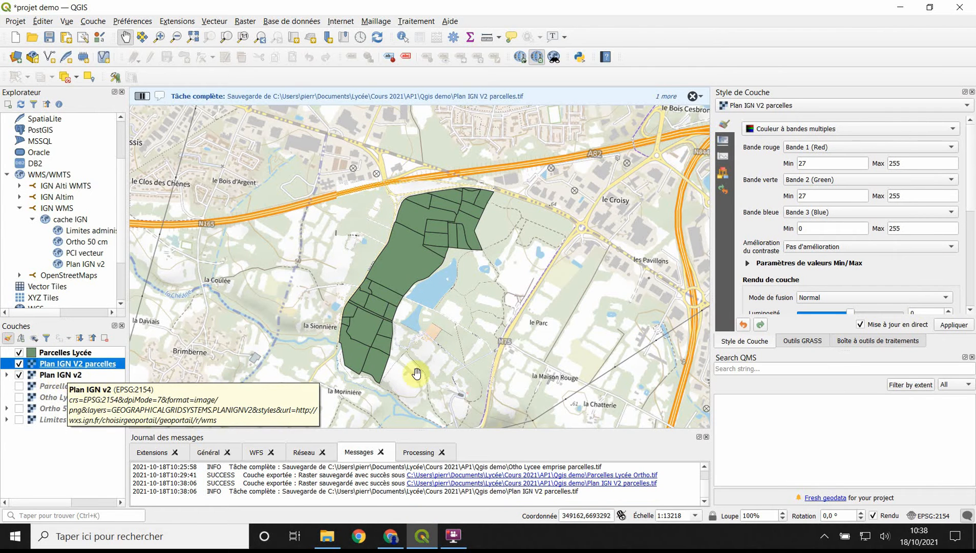
Hide the Parcelles Lycée layer and compare the sharpness of the exported Plan IGN V2 parcelles raster with the original Plan IGN v2 layer
click(19, 352)
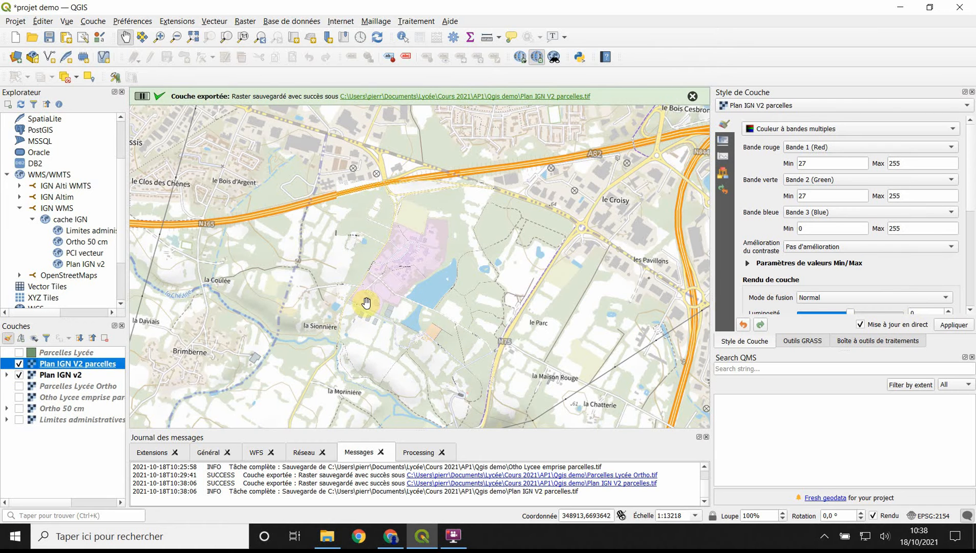
scroll(366, 302, up, 3)
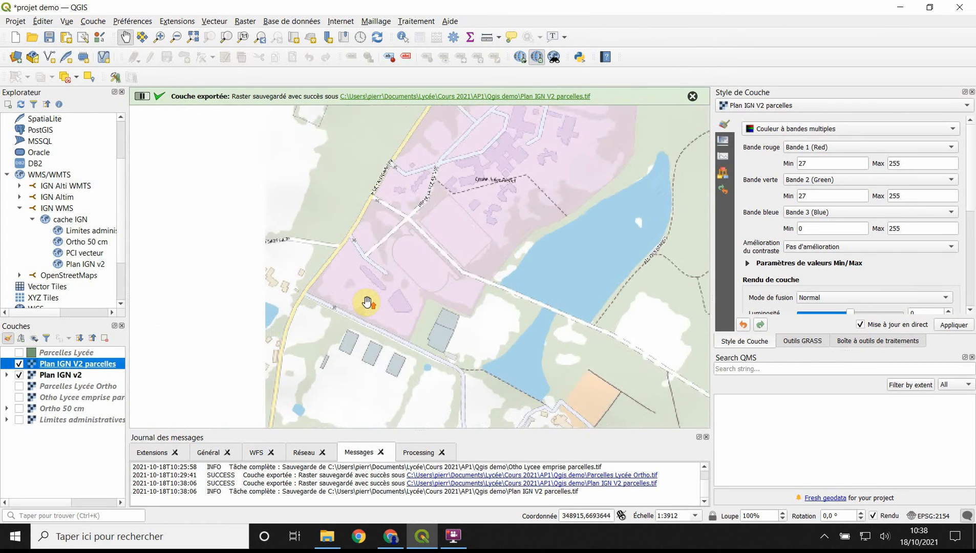
scroll(366, 302, up, 2)
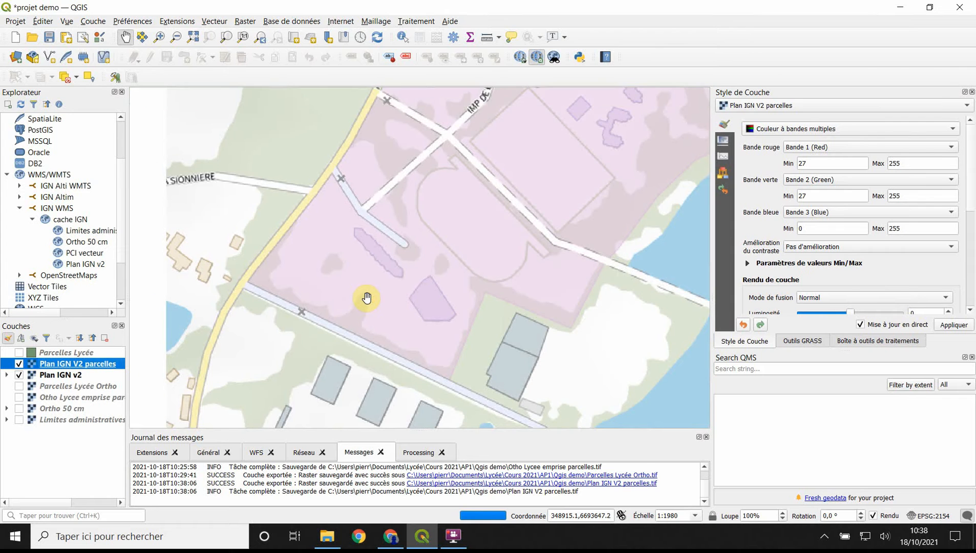
scroll(366, 298, up, 1)
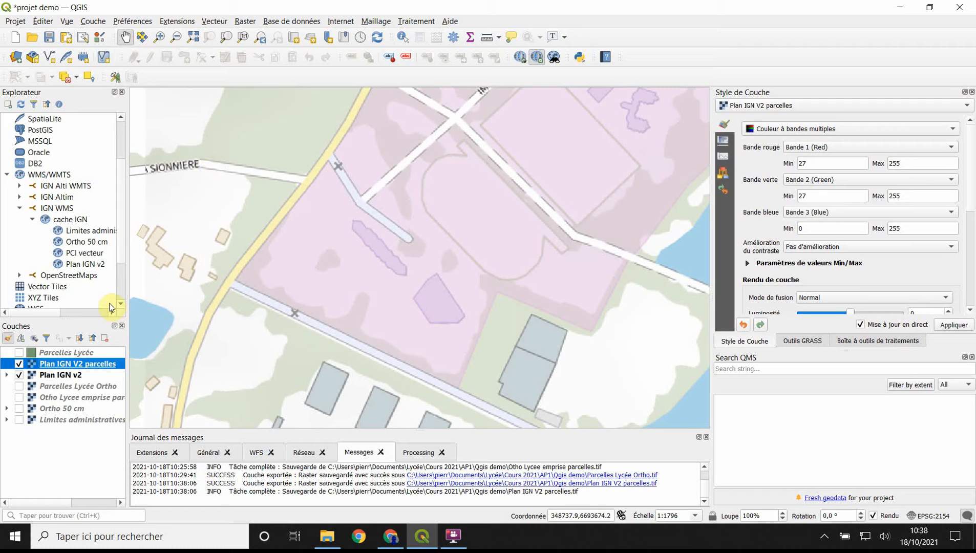
click(19, 364)
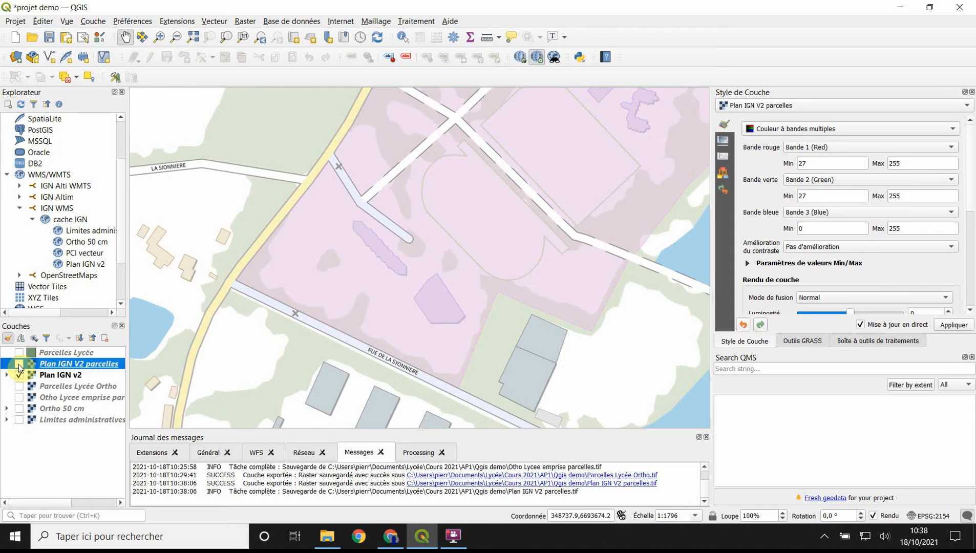
click(18, 364)
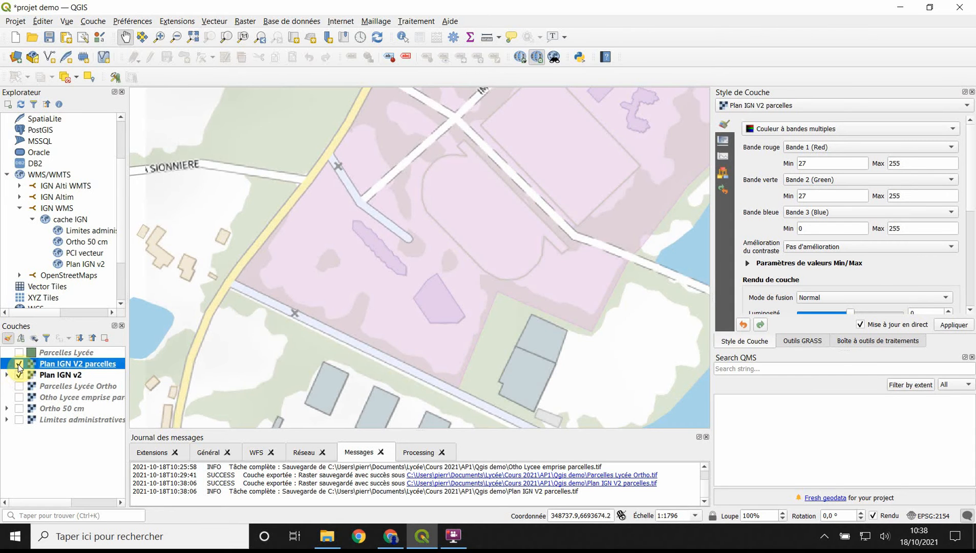
scroll(344, 276, up, 1)
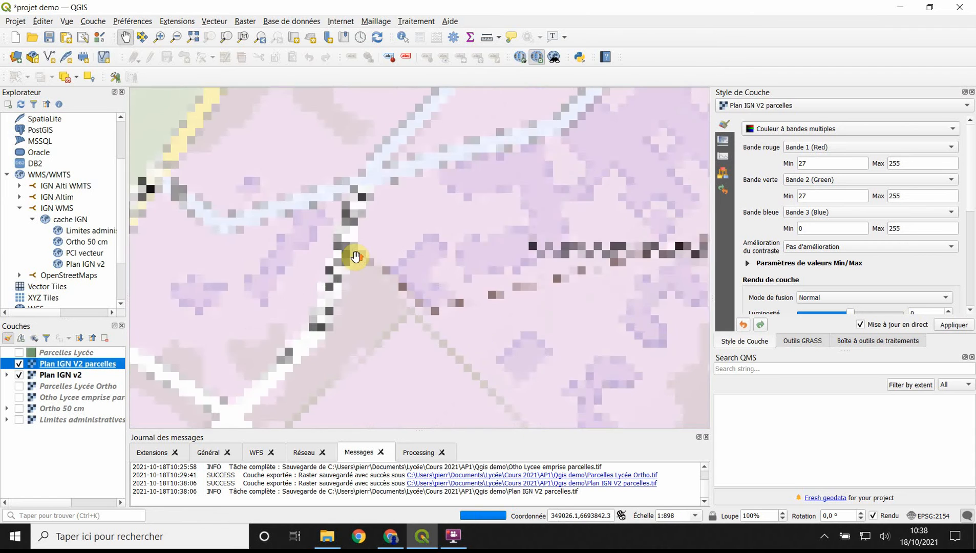
scroll(356, 256, down, 1)
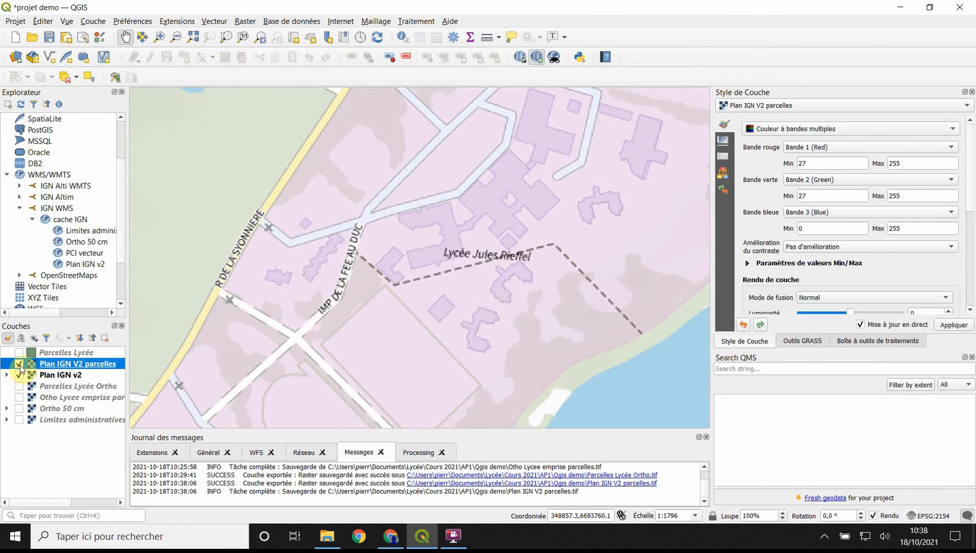
click(19, 365)
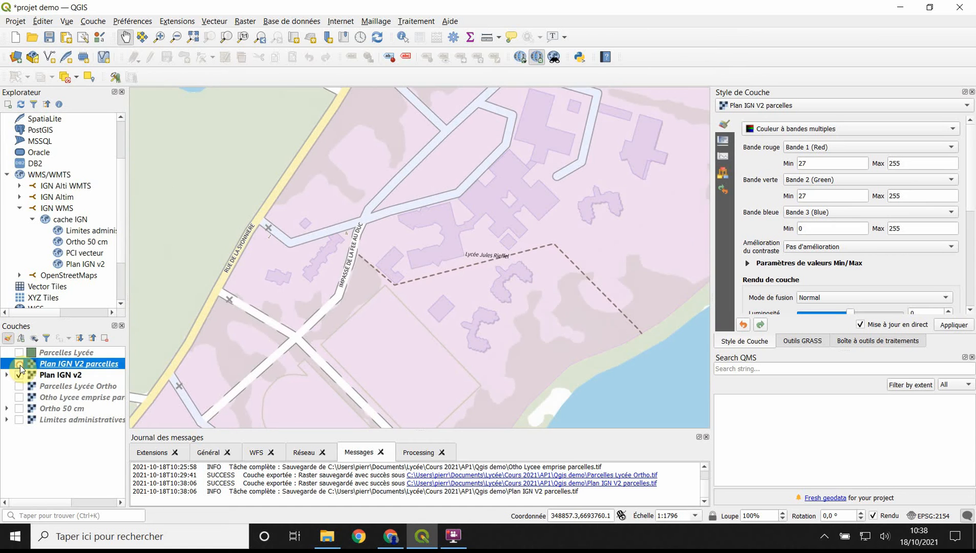
Remove the Plan IGN V2 parcelles layer from the project
right_click(91, 364)
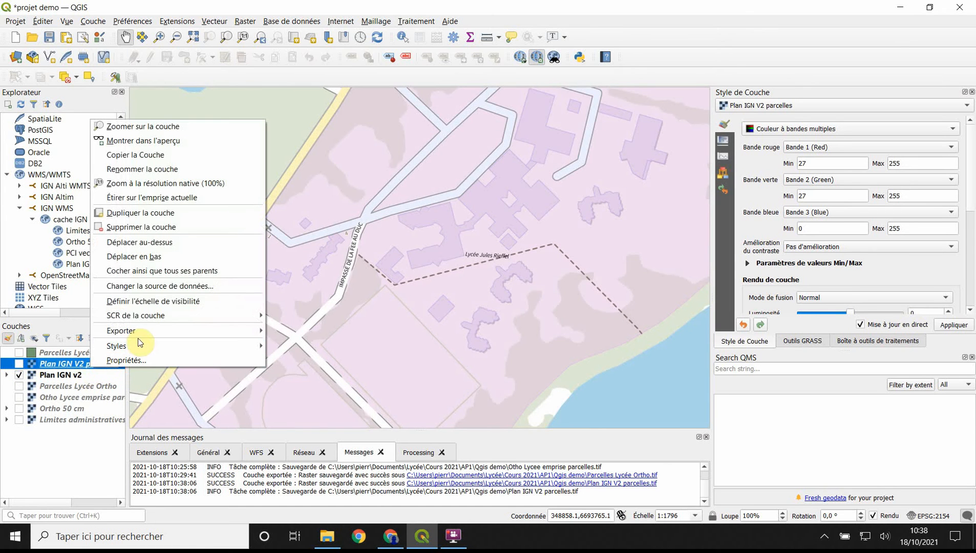
click(134, 227)
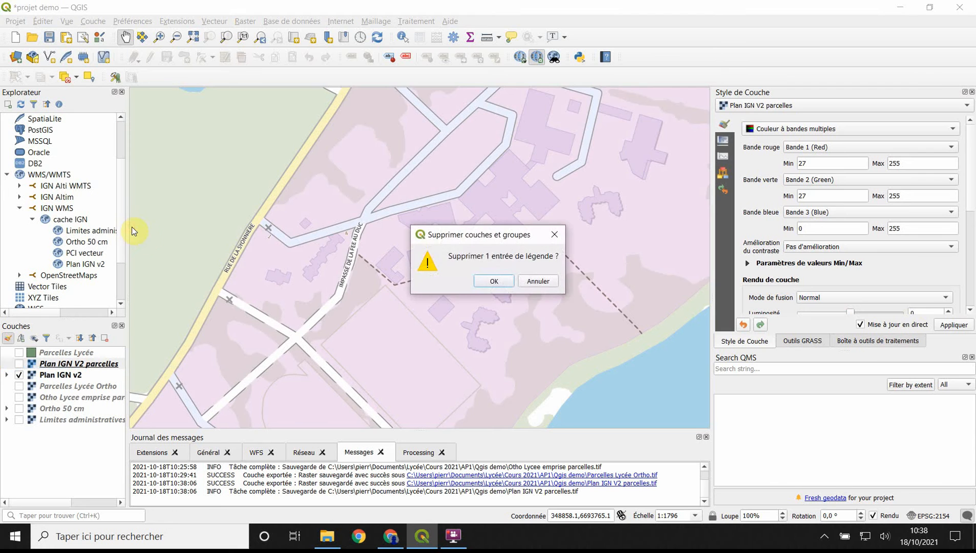
click(501, 279)
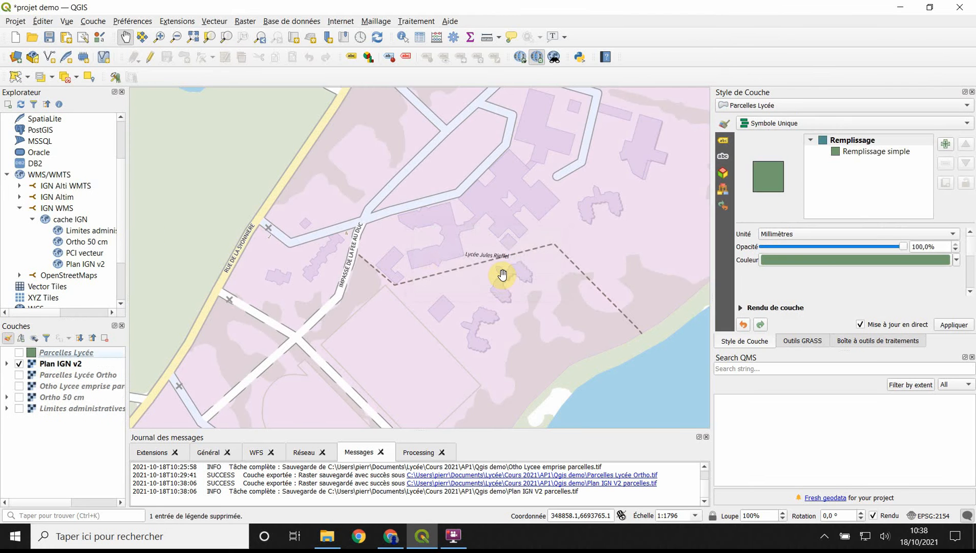
Start a new GeoTIFF export of the Plan IGN v2 layer without a VRT, replacing the existing file Plan IGN V2 parcelles.tif
right_click(65, 365)
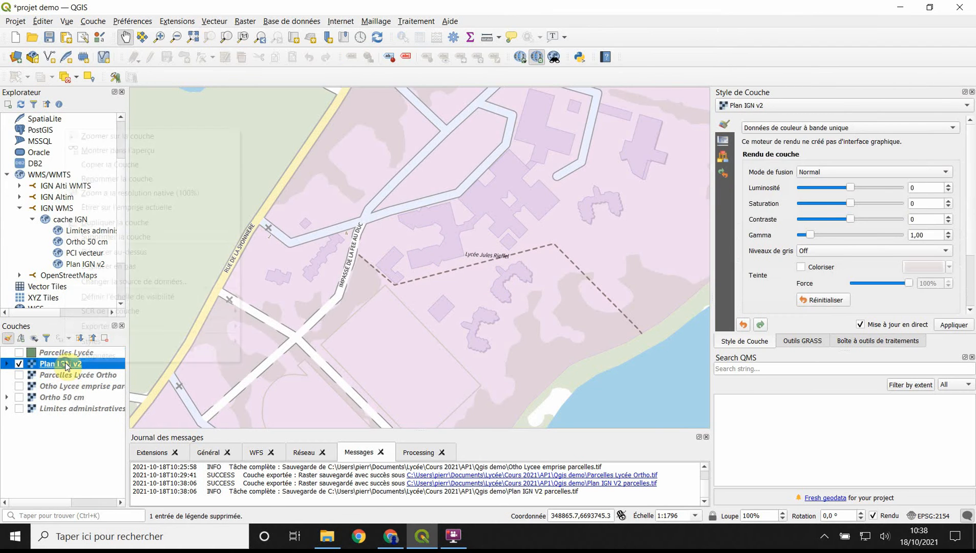
mouse_move(97, 325)
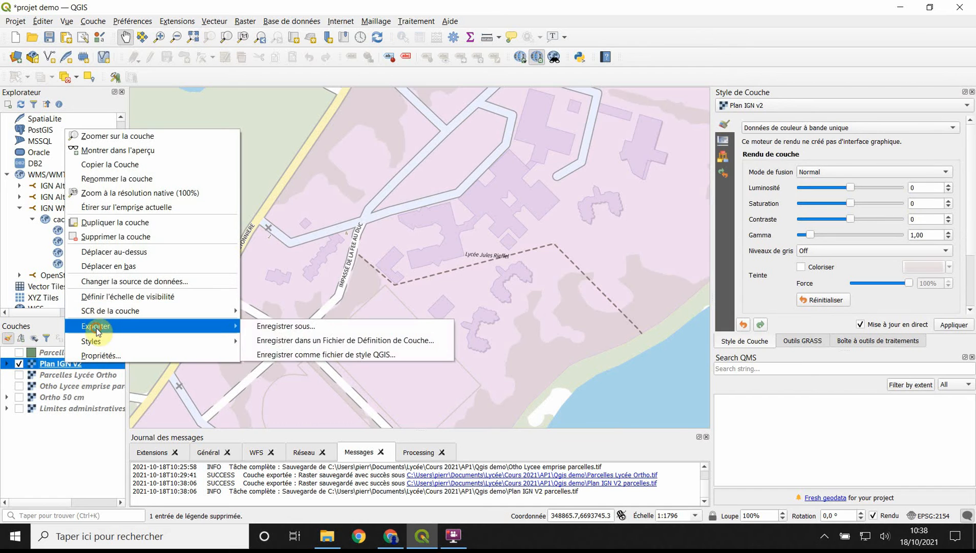
click(285, 330)
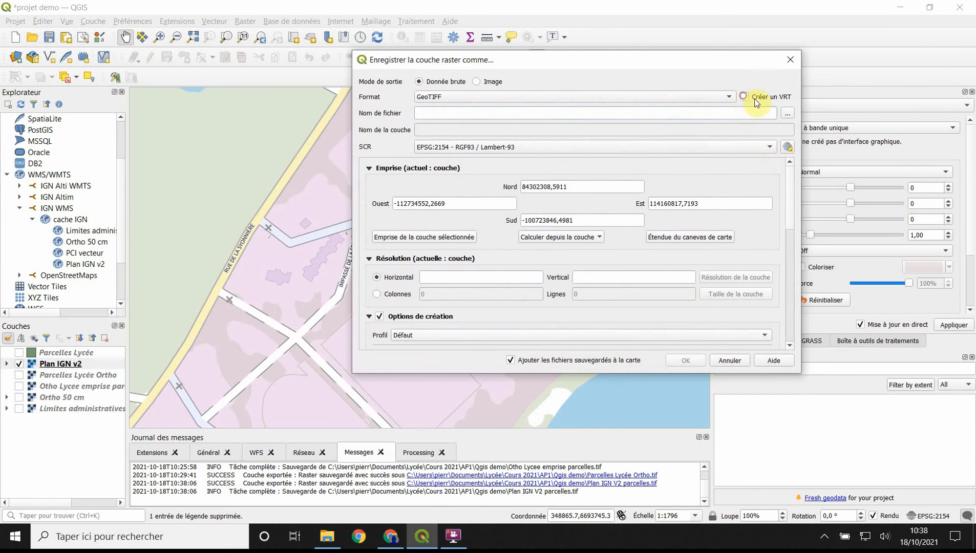
click(786, 113)
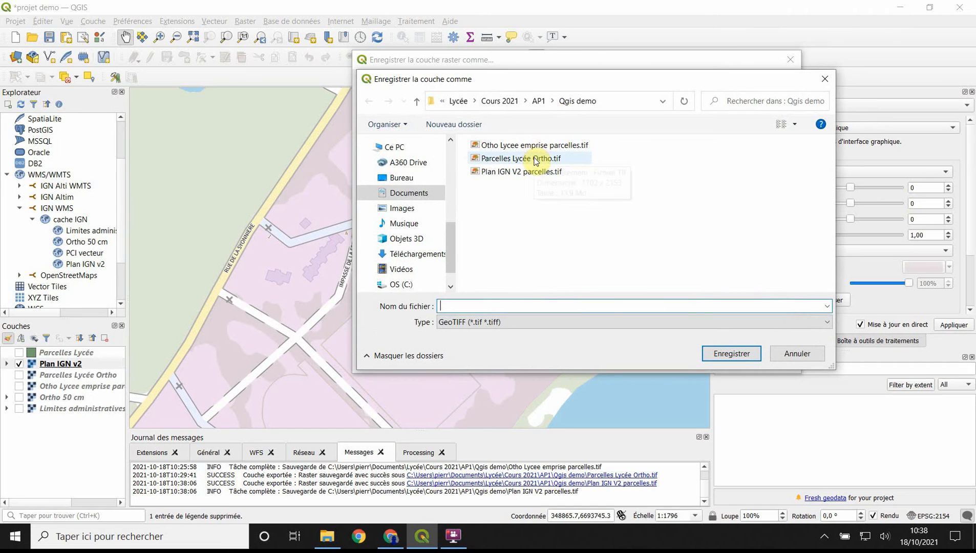
click(532, 172)
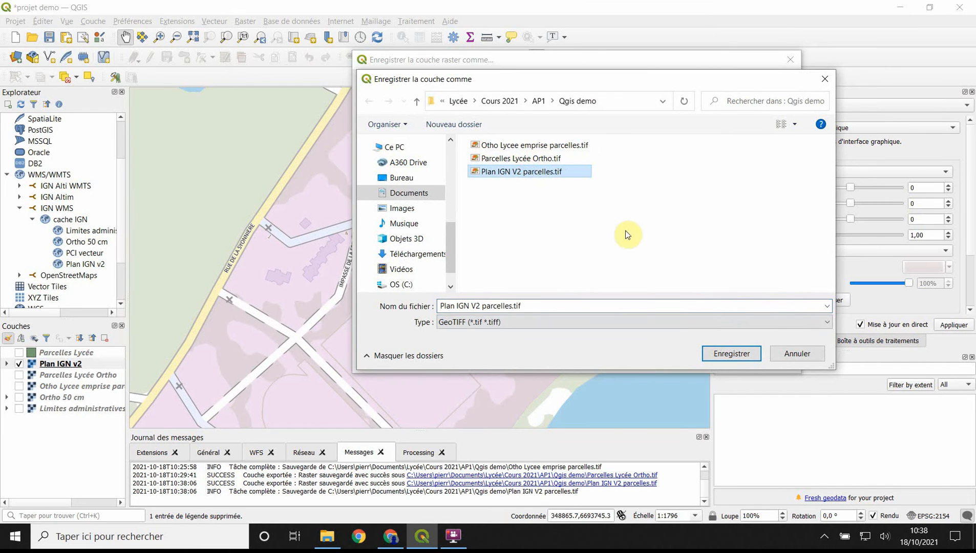
click(726, 354)
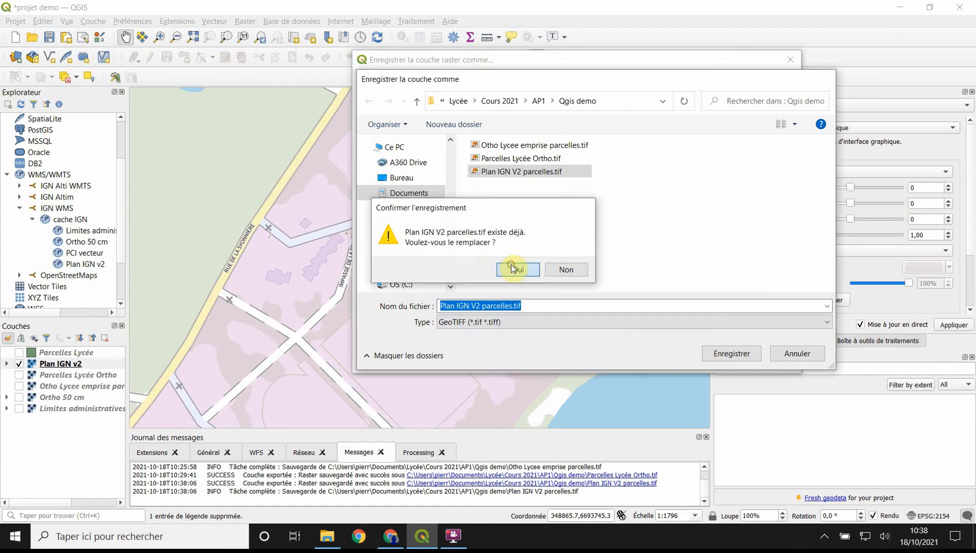
click(515, 268)
Set the export's horizontal and vertical resolution to .1 and calculate its extent from the Parcelles Lycée layer
click(438, 277)
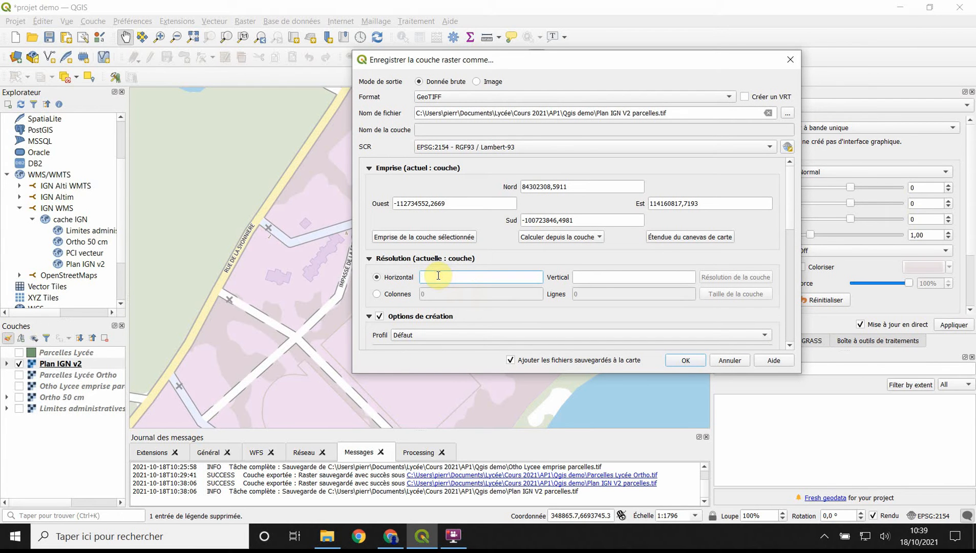
text(.1)
click(594, 276)
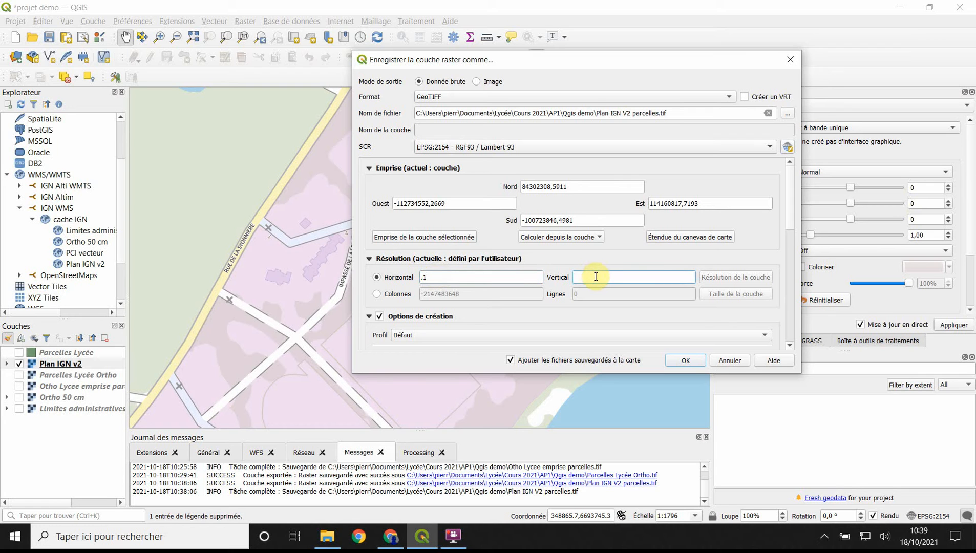
text(.1)
click(543, 237)
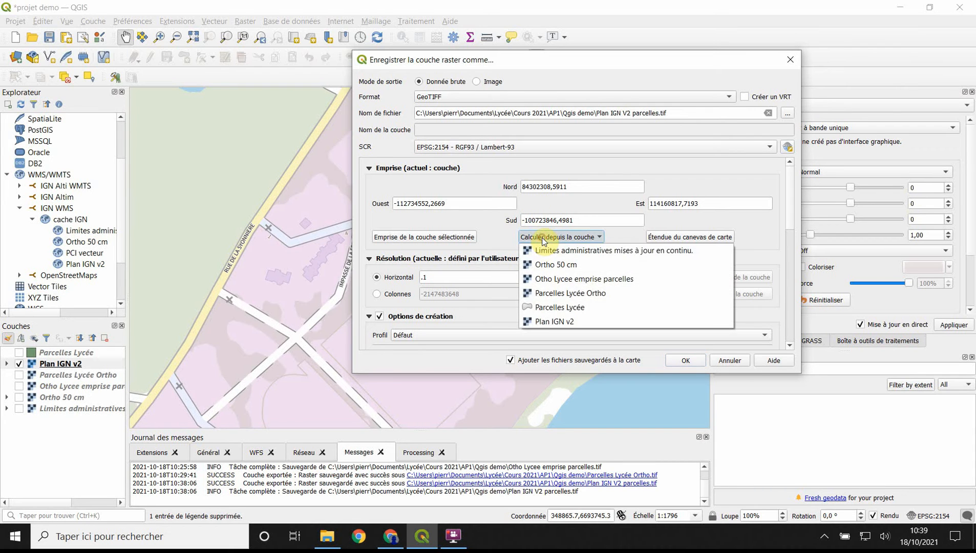
click(544, 307)
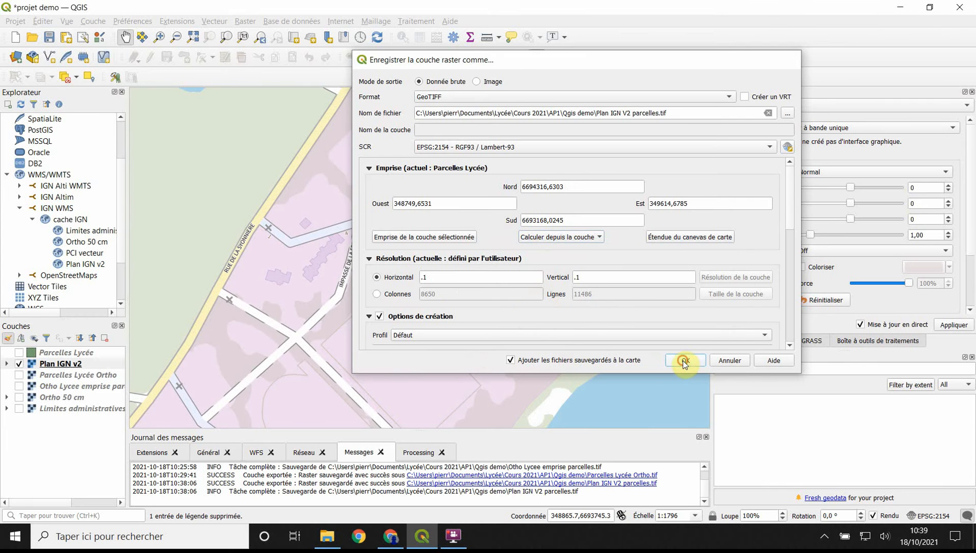
Run the GeoTIFF export of Plan IGN v2 with the current settings and check its remaining time
click(685, 360)
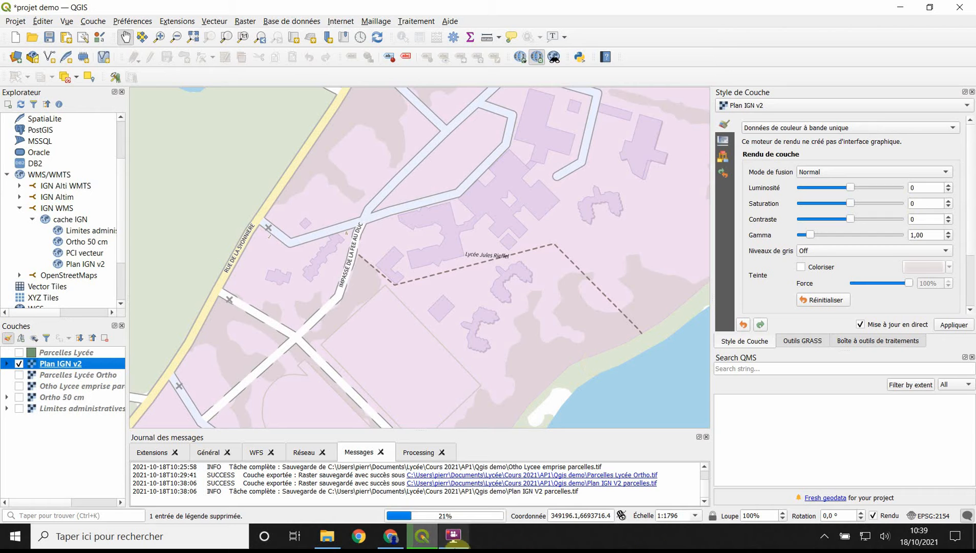
mouse_move(428, 511)
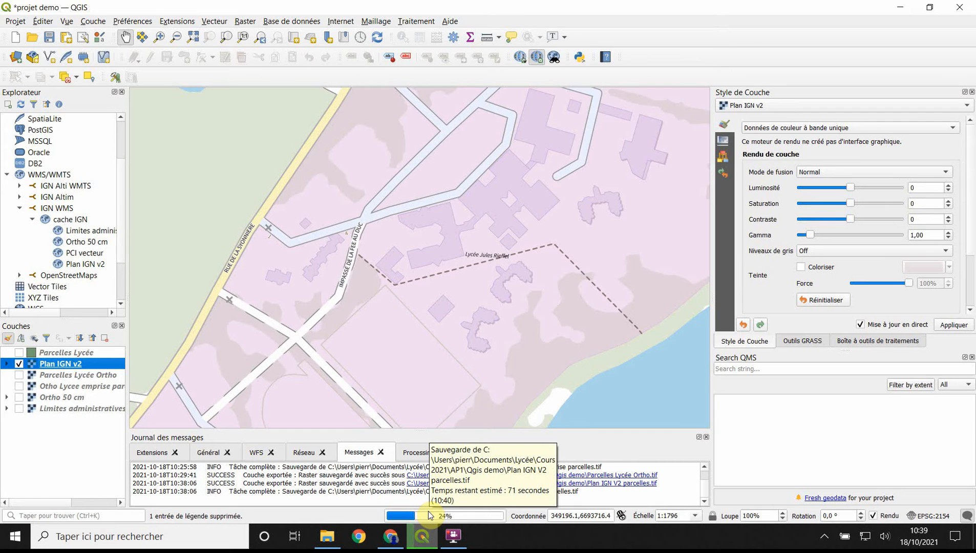
Switch to File Explorer and check the TIF file sizes in Cours 2021 > AP1 > Qgis demo using the details view
click(330, 542)
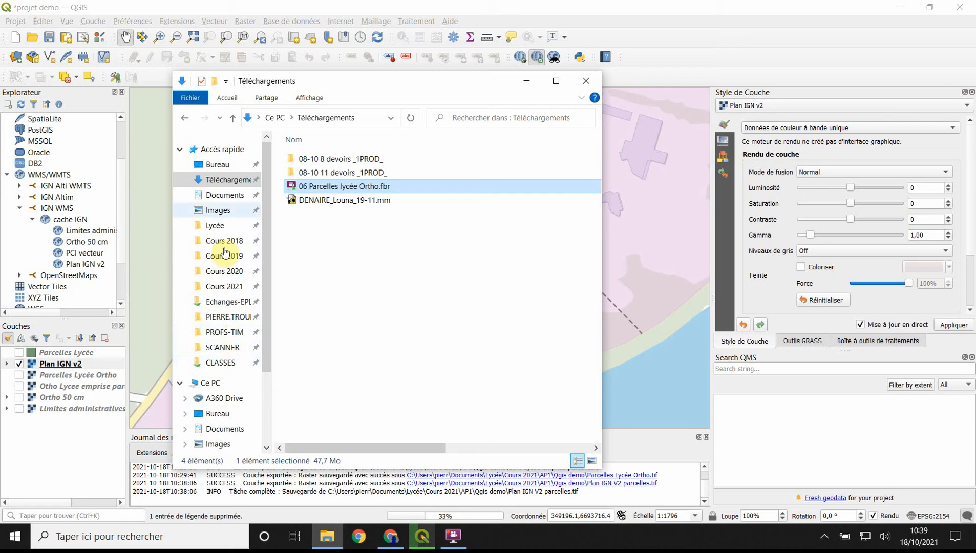
click(220, 286)
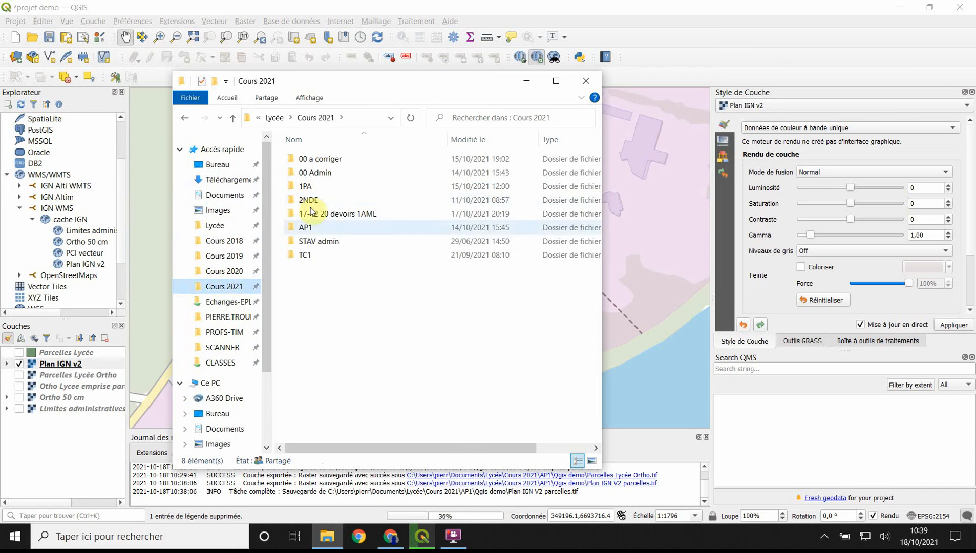
double_click(309, 227)
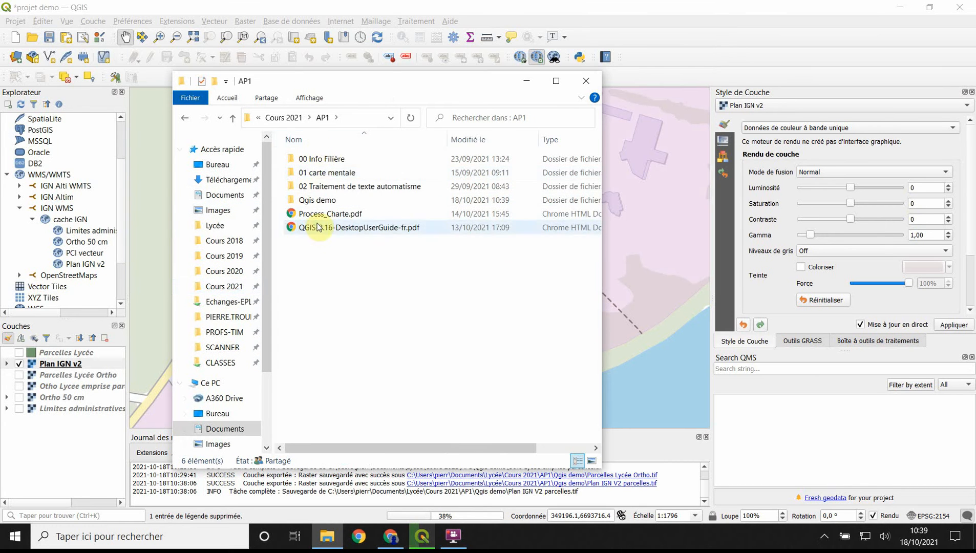
click(318, 203)
double_click(317, 206)
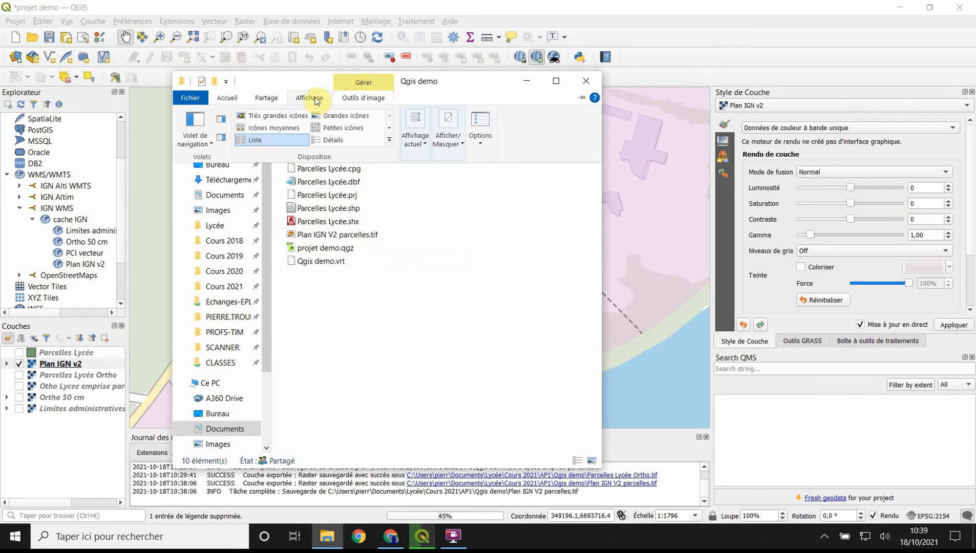
click(333, 140)
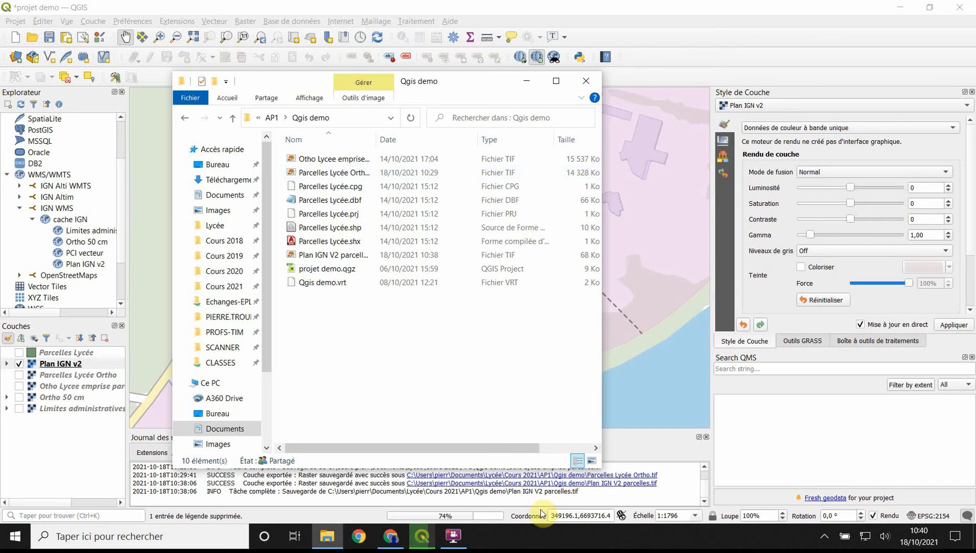
click(525, 81)
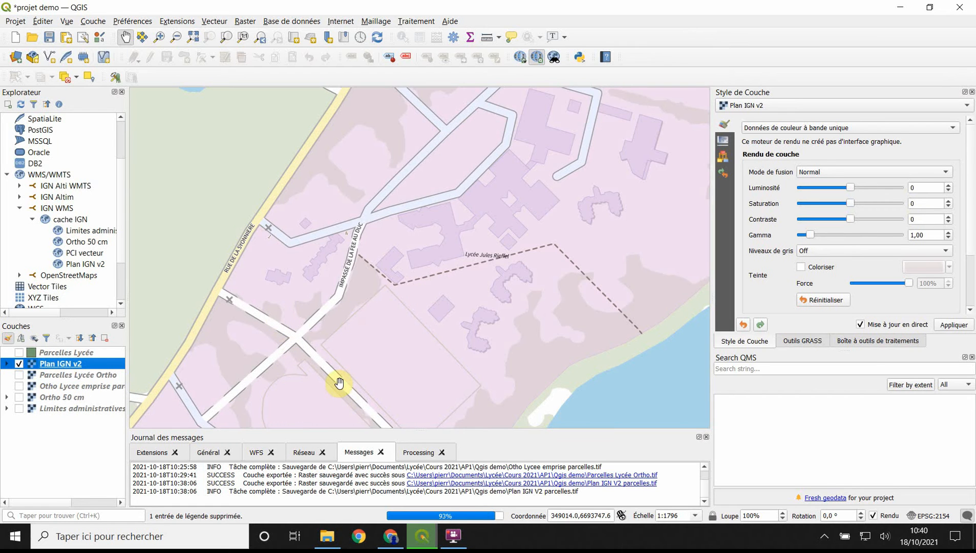
Examine the new Plan IGN V2 parcelles raster around Rue de la Syonnière, toggling its visibility to compare it with Plan IGN v2
drag(268, 342, 399, 299)
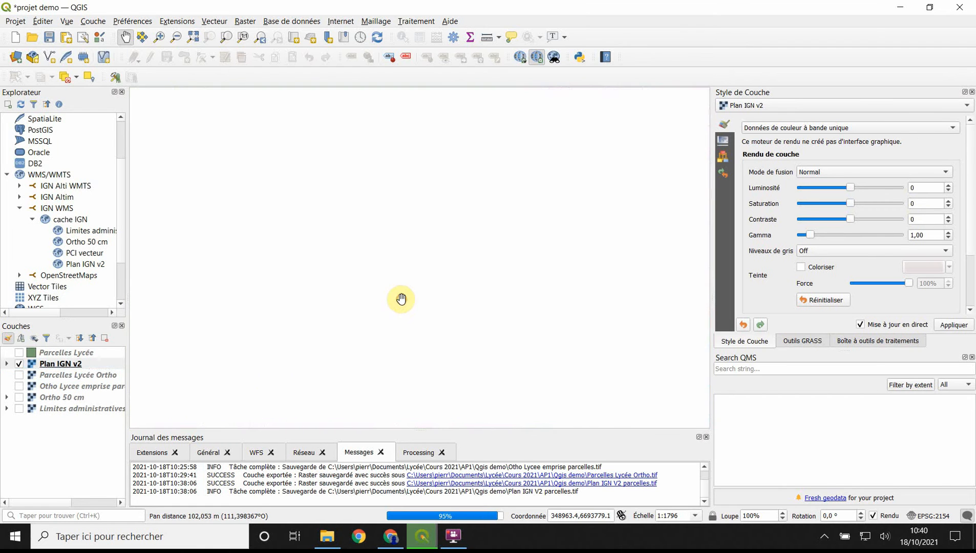
drag(272, 327, 363, 318)
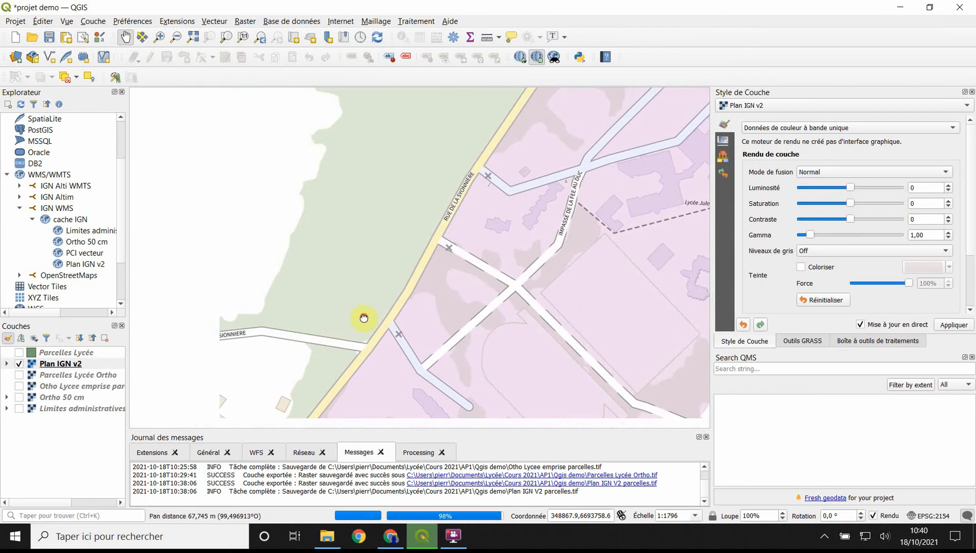
drag(487, 182, 460, 249)
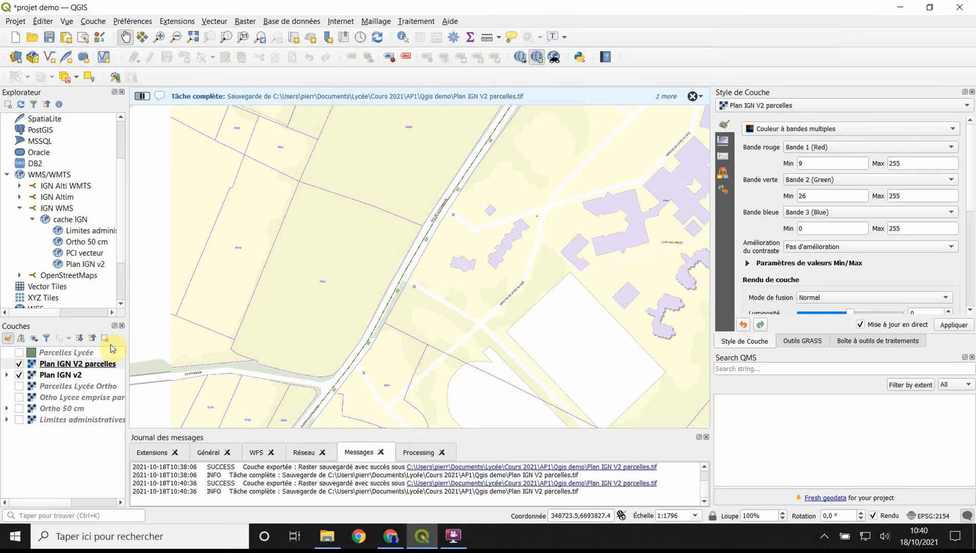
scroll(417, 222, up, 2)
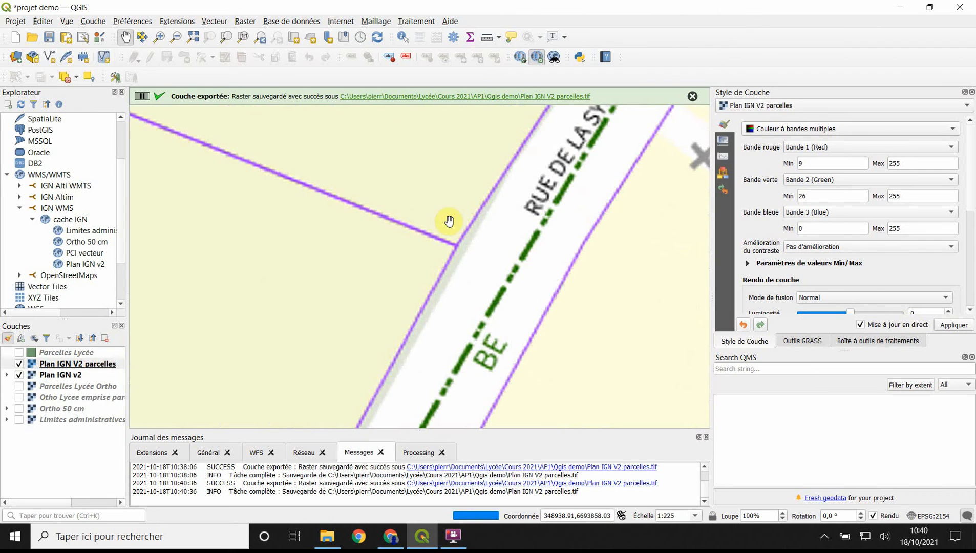
scroll(462, 225, down, 1)
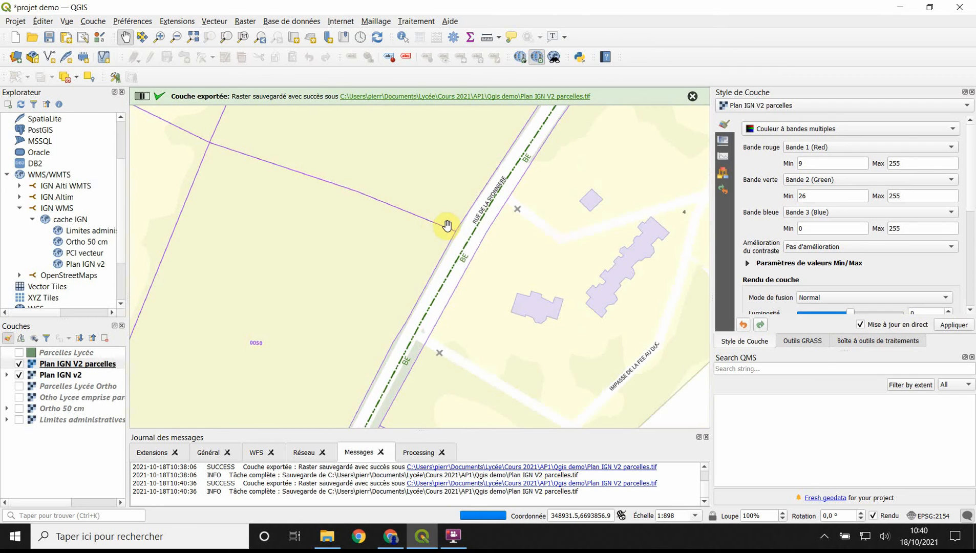
drag(479, 288, 397, 258)
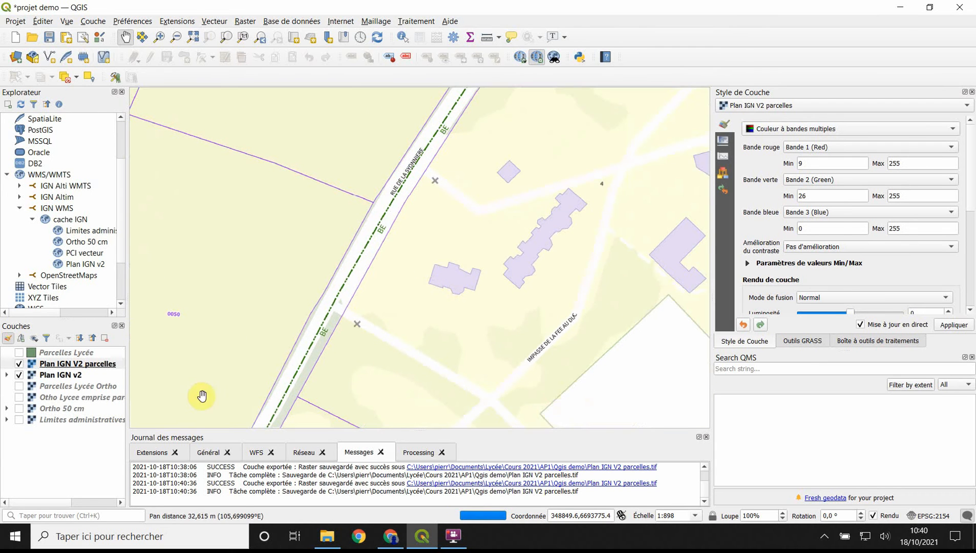
click(22, 365)
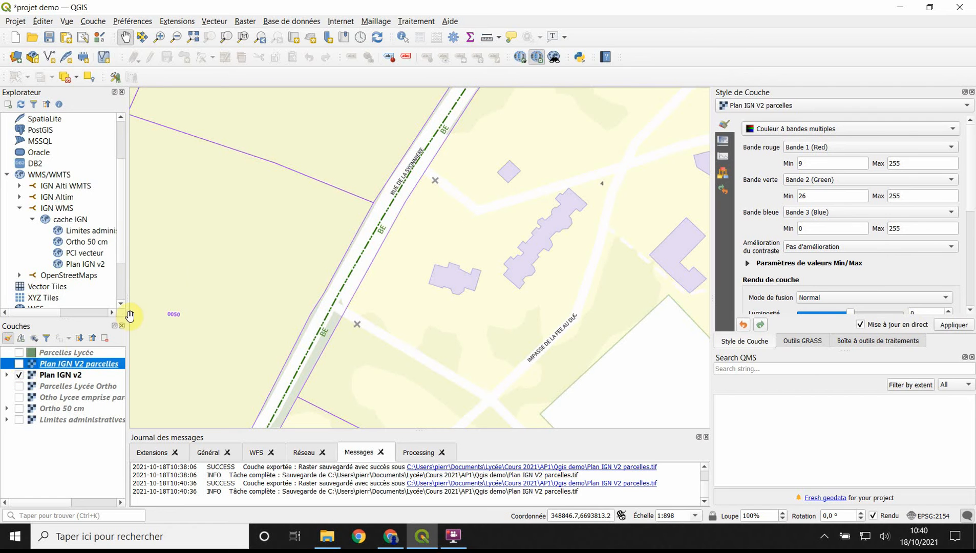
click(20, 364)
click(21, 365)
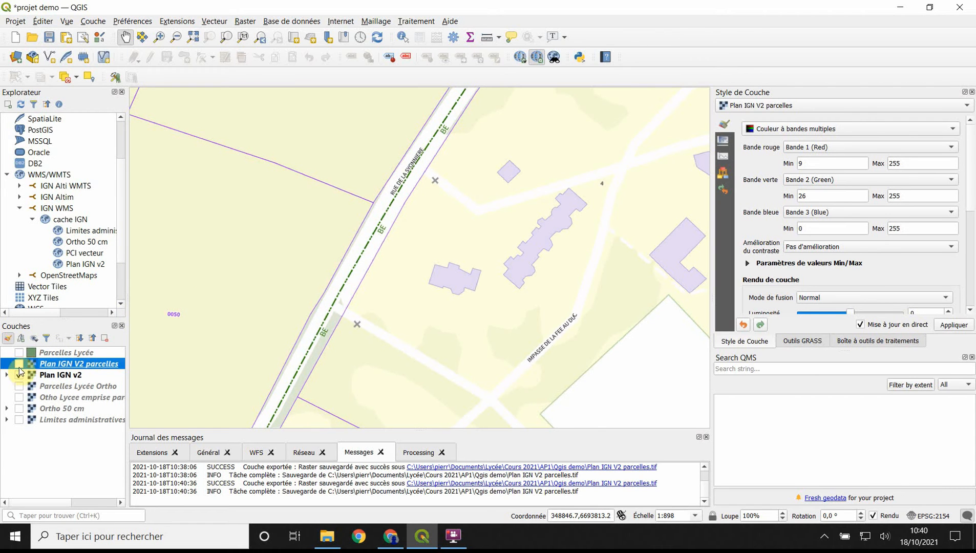
click(20, 365)
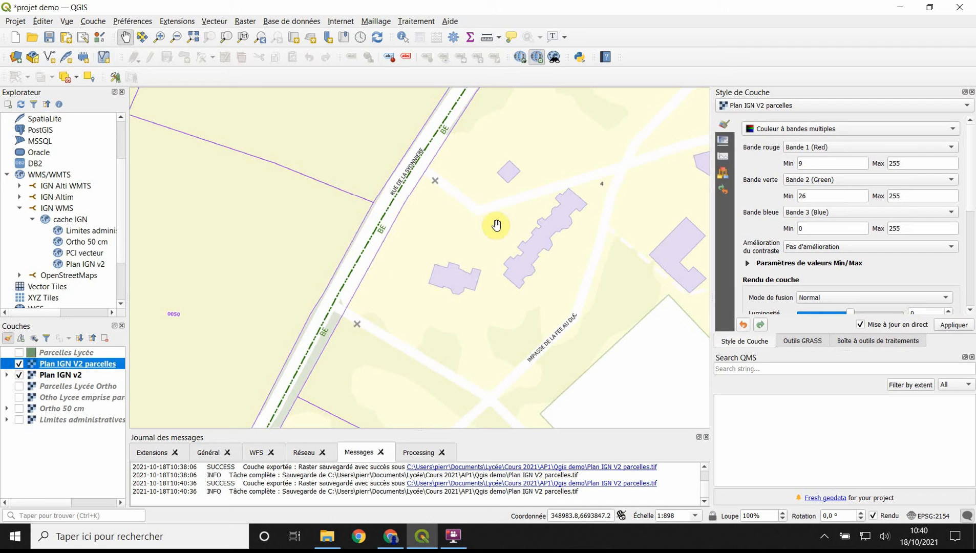
Inspect the full extent of the Plan IGN V2 parcelles raster and its sharpness around the Lycée Jules Rieffel buildings
scroll(489, 227, down, 3)
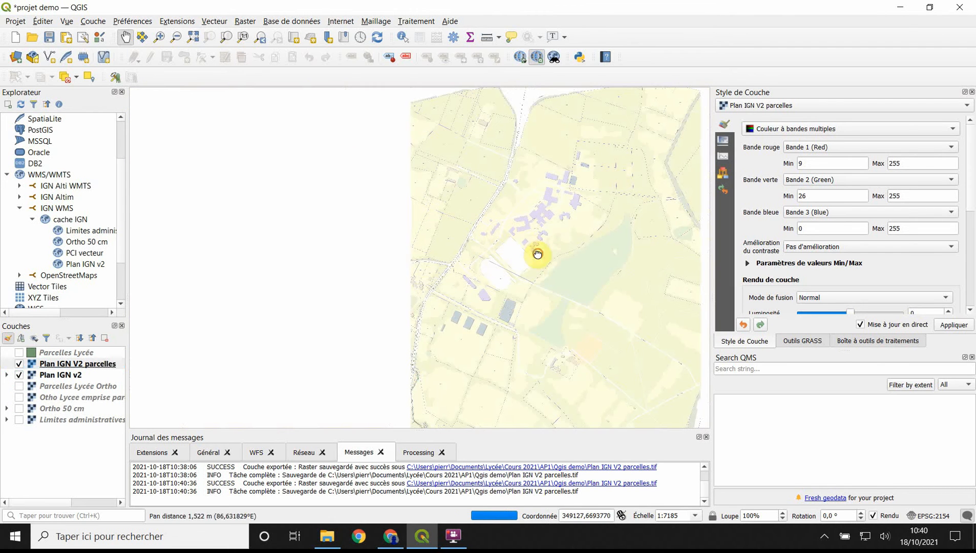
drag(536, 253, 488, 260)
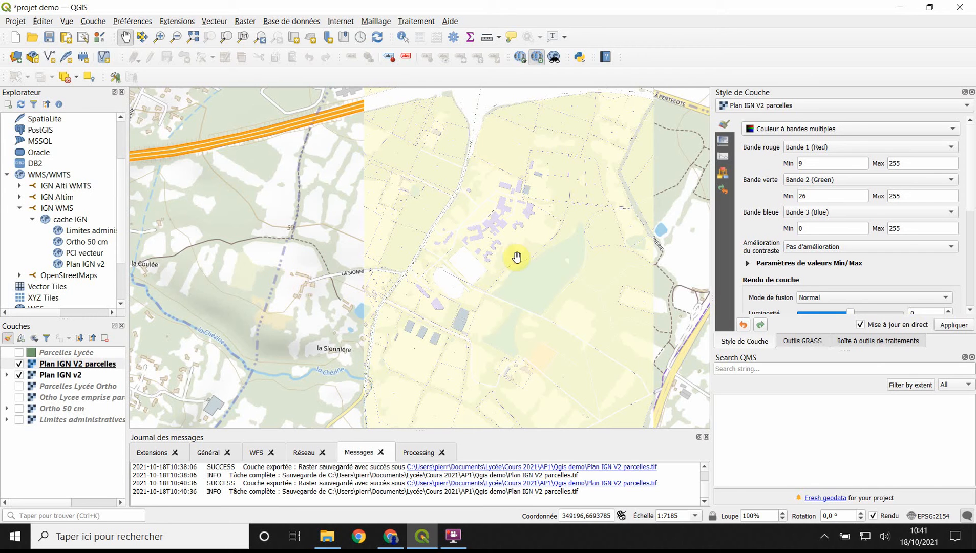
scroll(518, 240, up, 2)
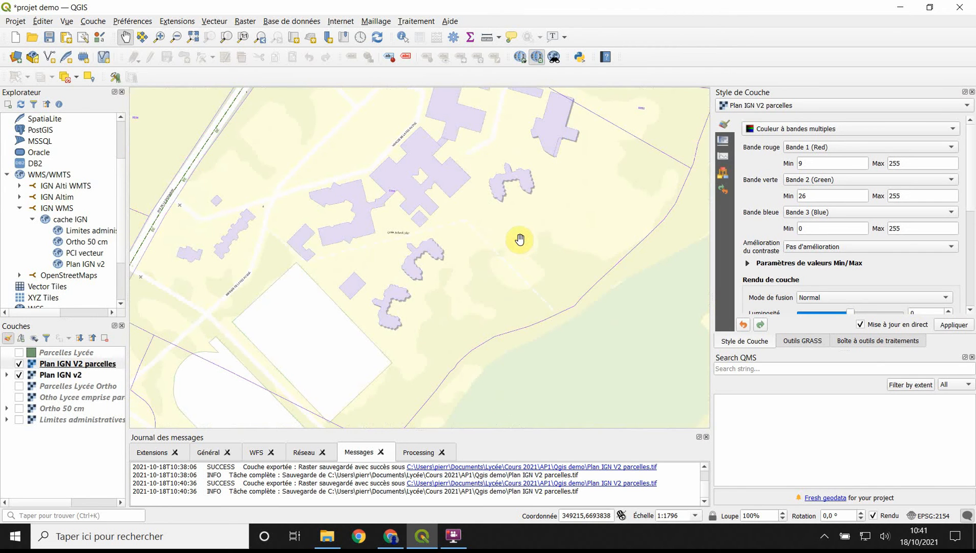
scroll(408, 204, up, 1)
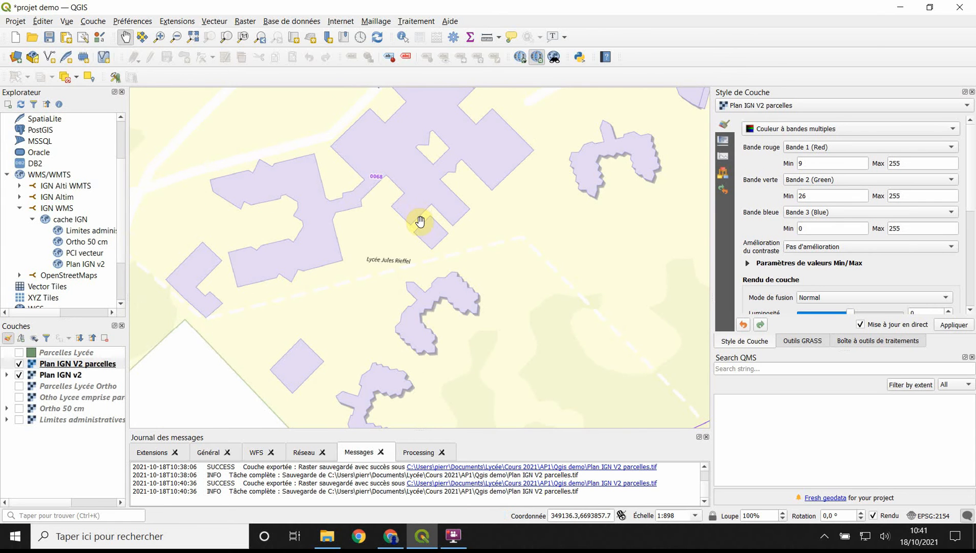
scroll(420, 221, up, 1)
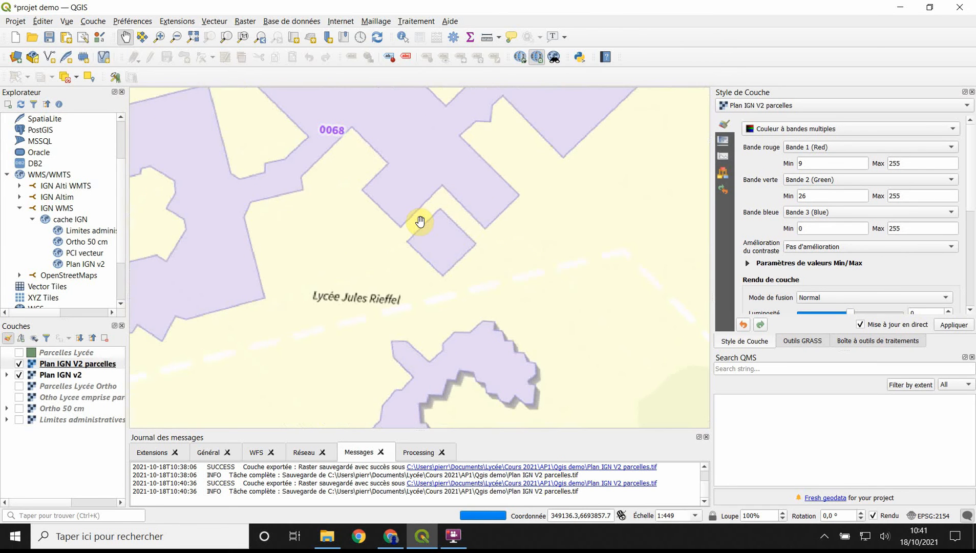
scroll(421, 223, down, 2)
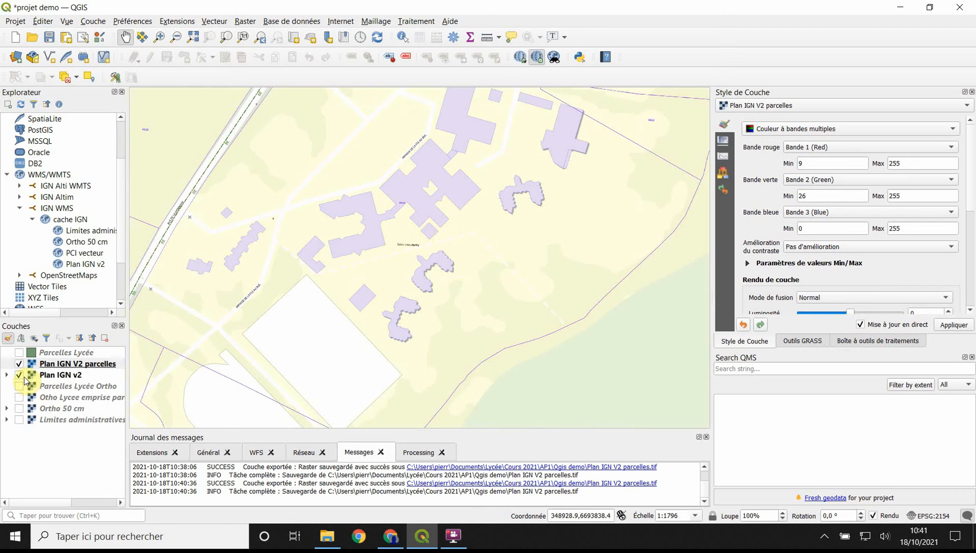
Hide the Plan IGN v2 layer and show the Parcelles Lycée layer over the exported raster
click(19, 375)
click(18, 353)
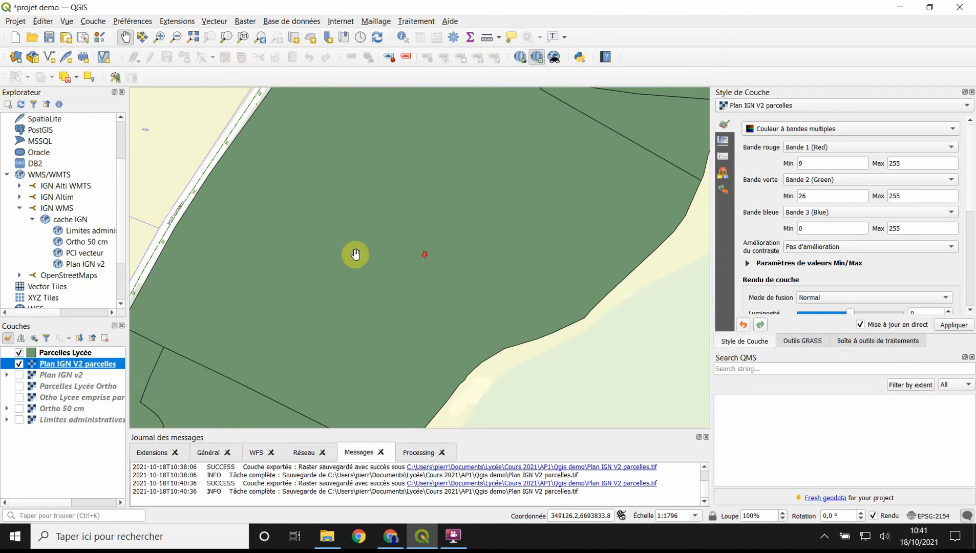
scroll(389, 256, down, 1)
Clip the Plan IGN V2 parcelles raster by mask layer, using Parcelles Lycée as the mask
right_click(93, 365)
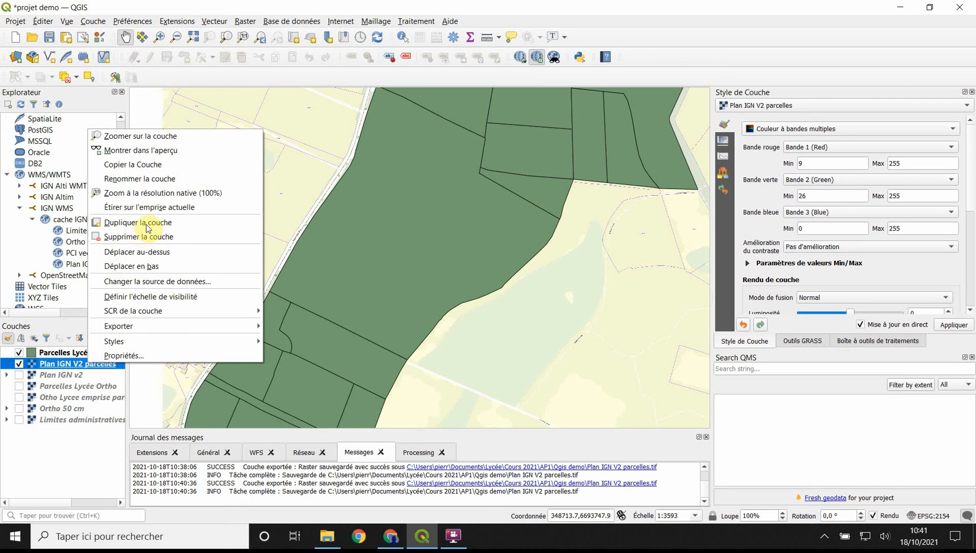
click(245, 23)
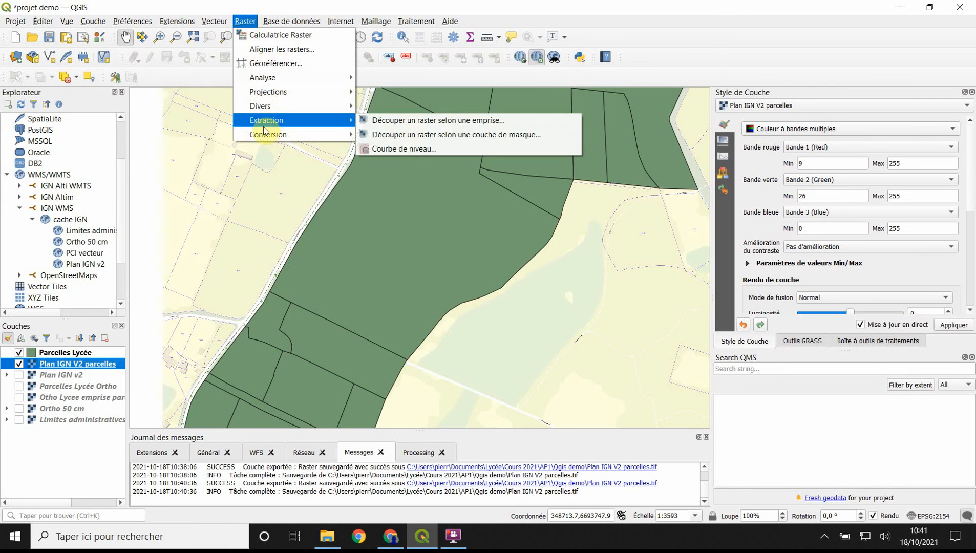
click(405, 136)
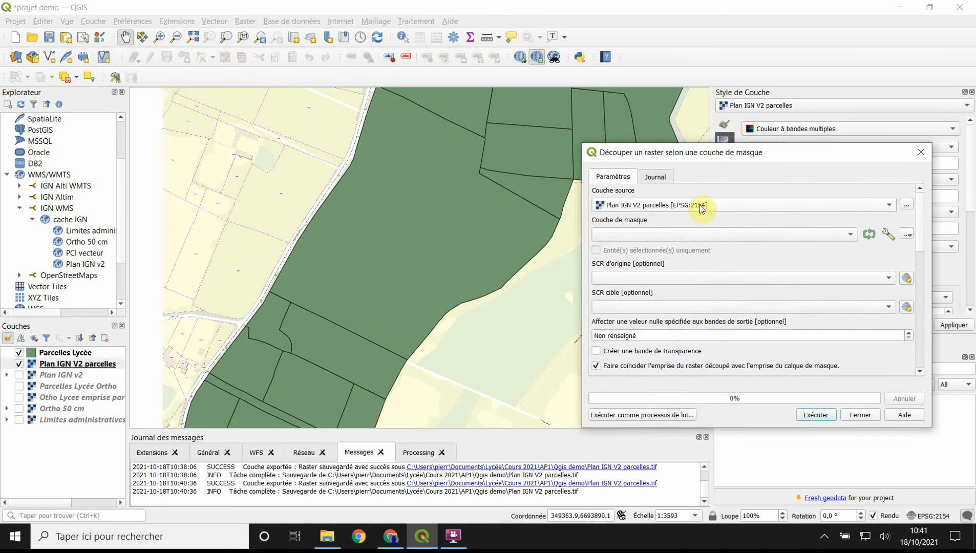
click(849, 234)
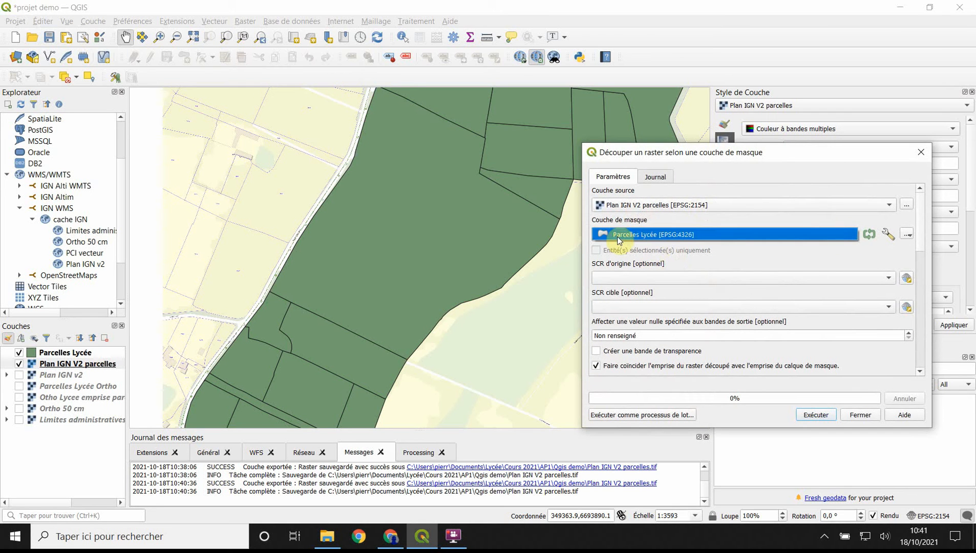
click(699, 215)
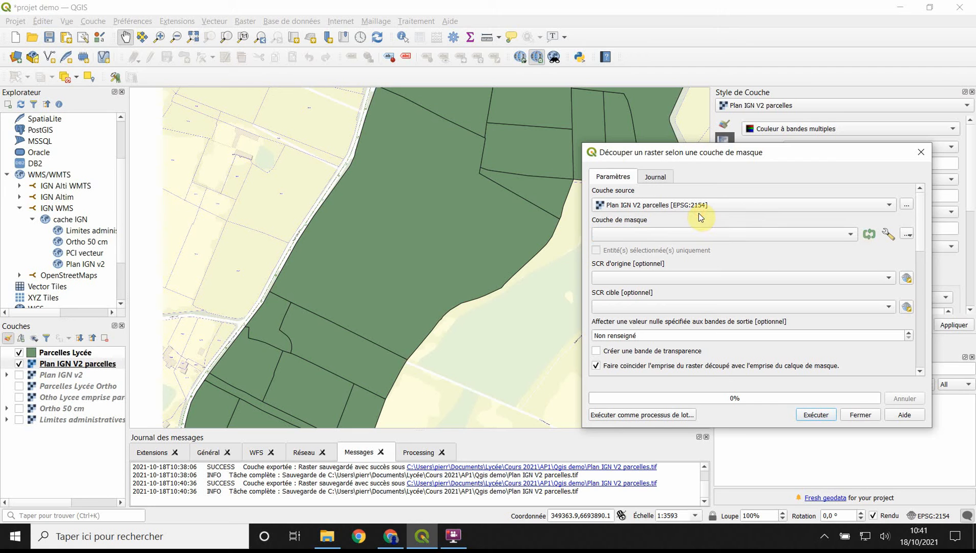
click(738, 235)
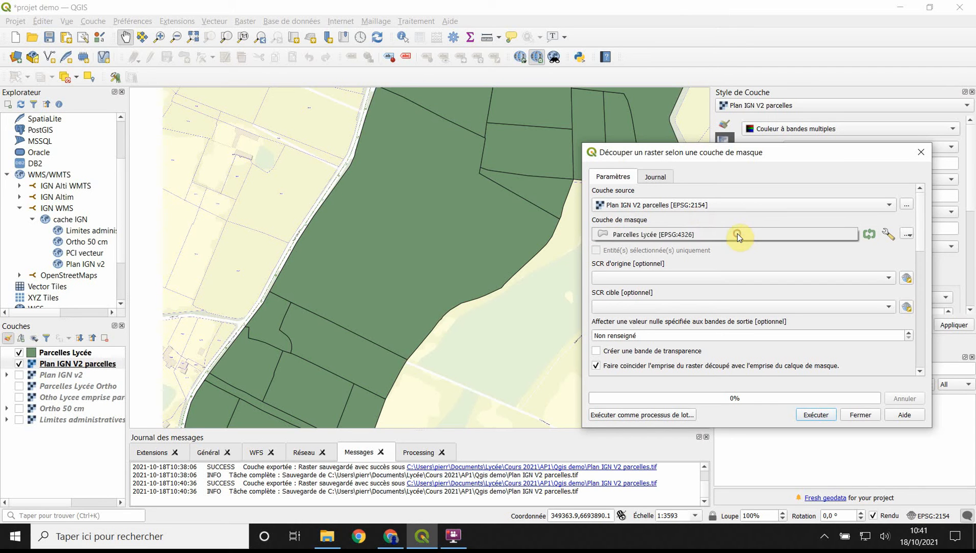
click(676, 237)
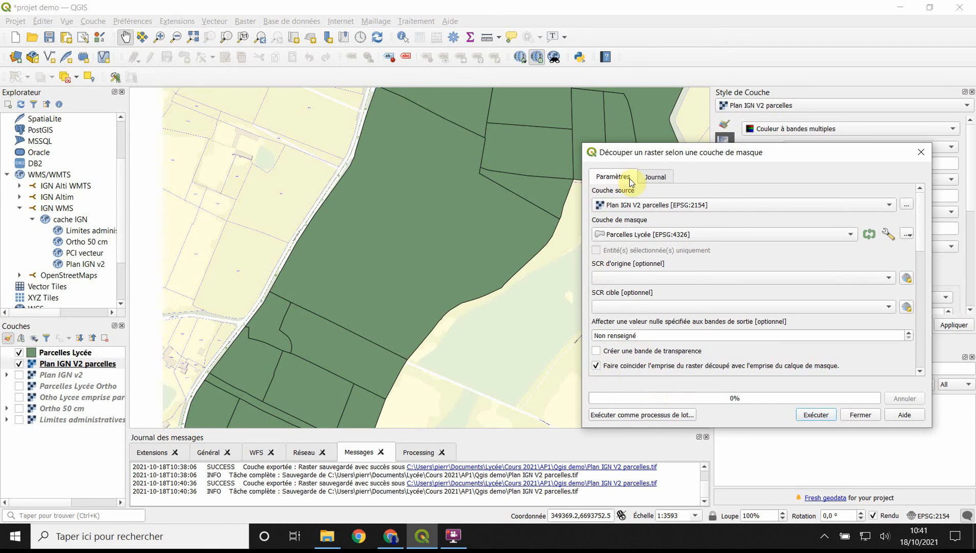
click(815, 415)
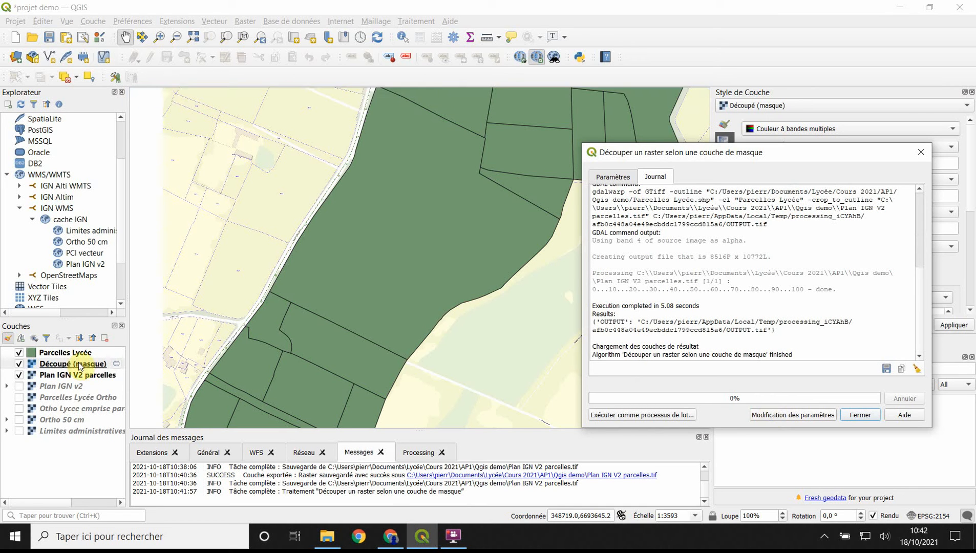
Hide the Parcelles Lycée and Plan IGN V2 parcelles layers and inspect the outline and detail of the clipped raster
click(19, 353)
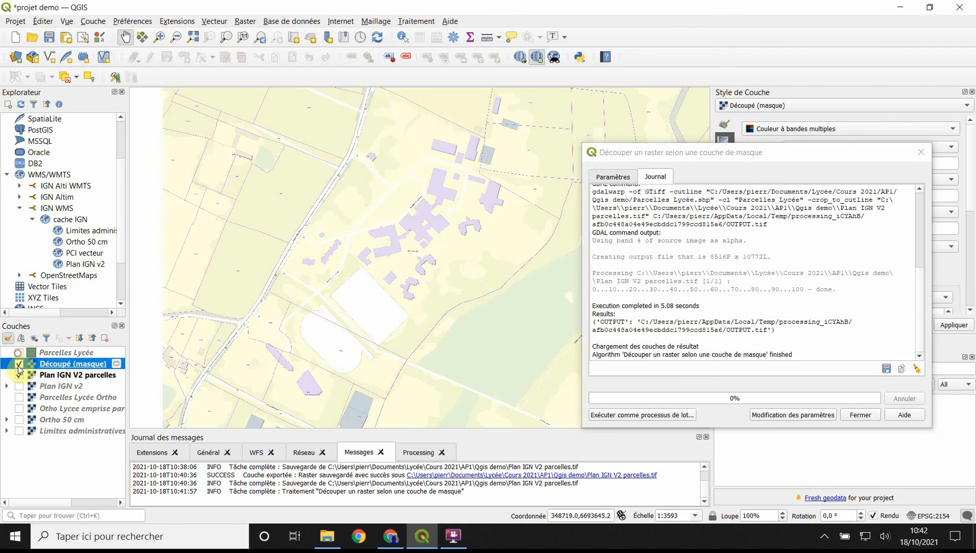
click(19, 375)
scroll(374, 313, down, 2)
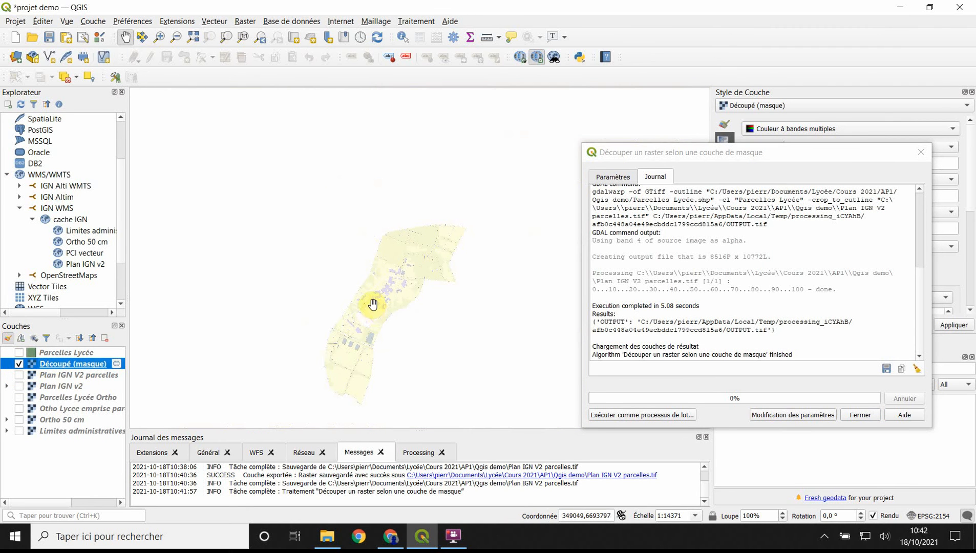
scroll(372, 308, up, 2)
scroll(372, 308, up, 2)
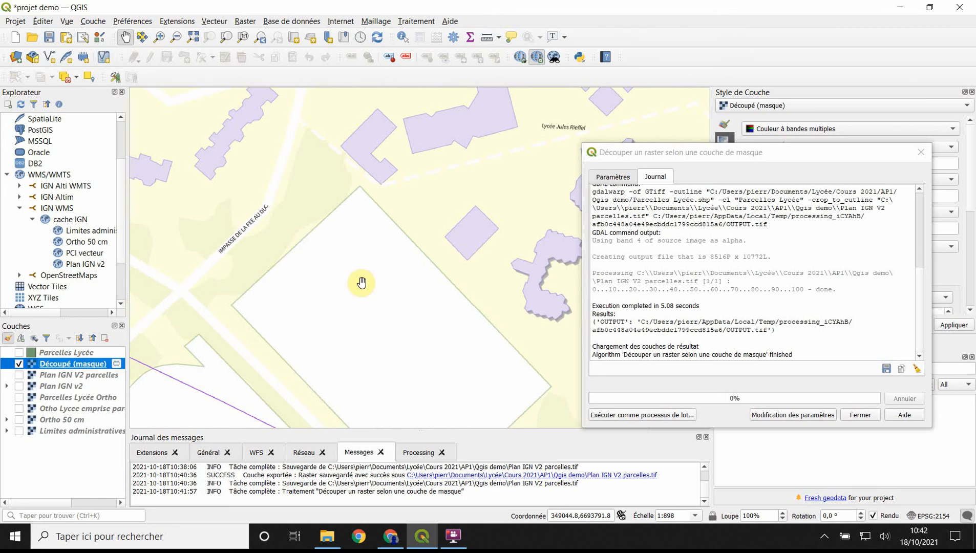
Close the finished clip tool and open the raster export settings for the temporary Découpé (masque) layer
scroll(364, 266, down, 1)
click(860, 414)
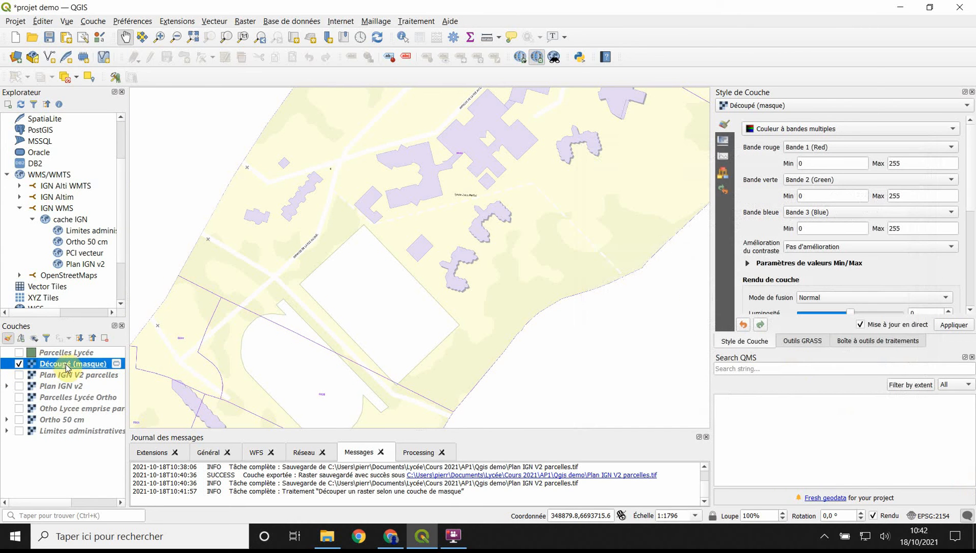
mouse_move(118, 365)
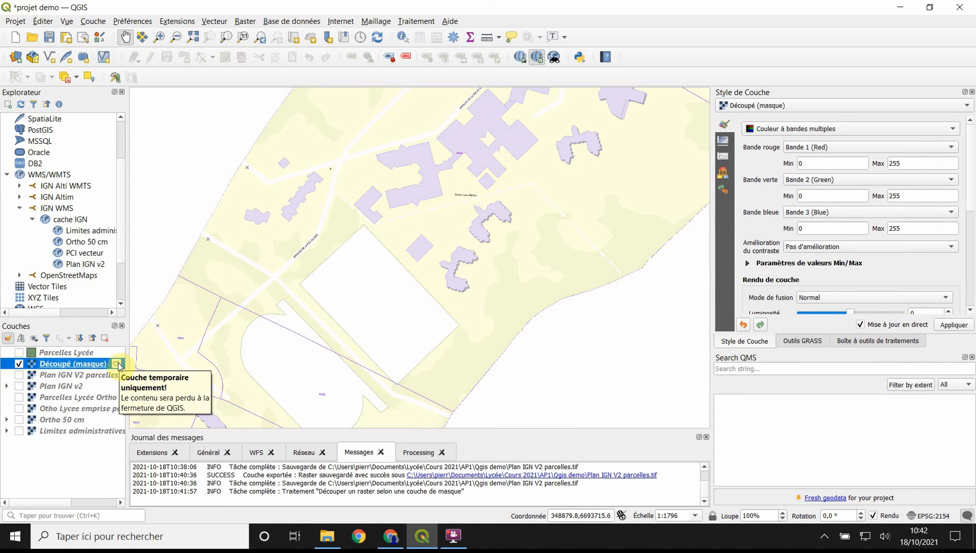
right_click(92, 364)
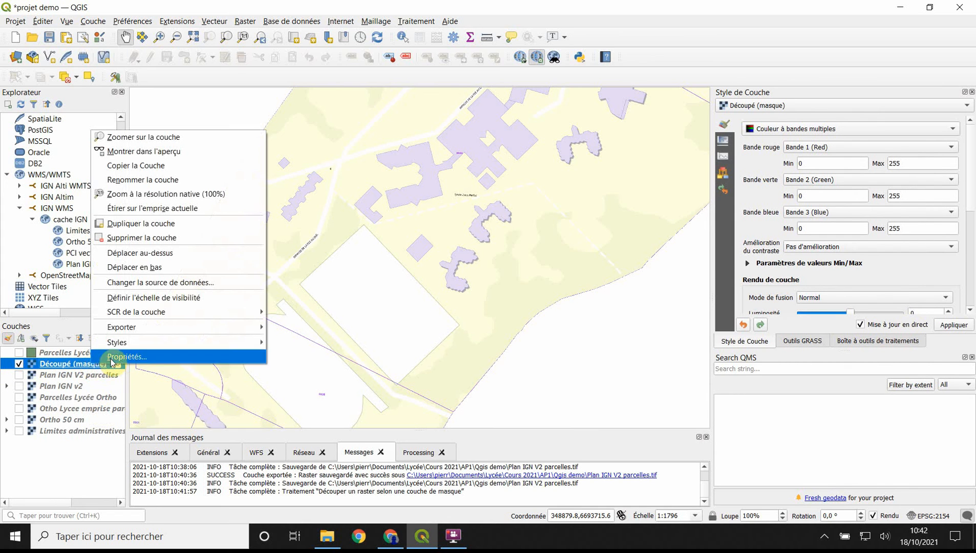
mouse_move(128, 328)
click(292, 328)
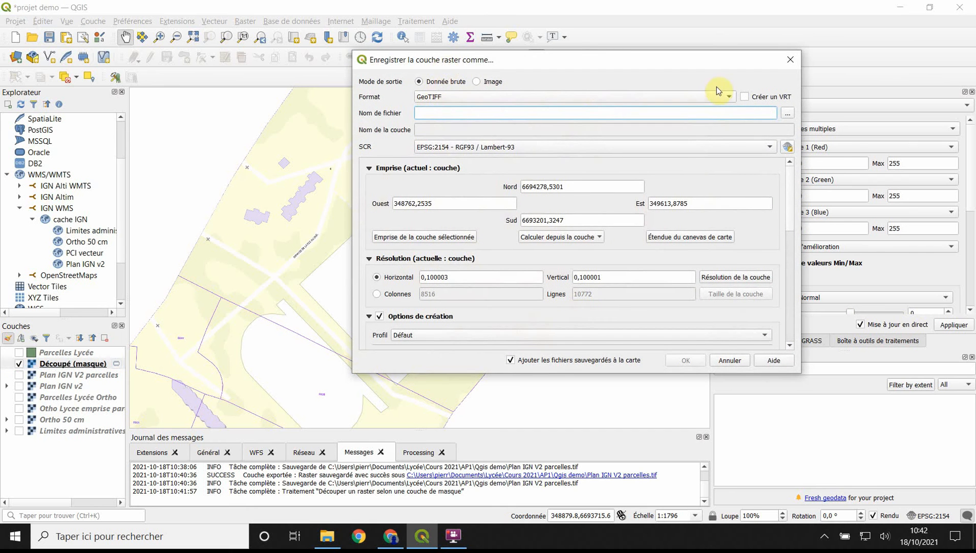
Export the clipped layer as the GeoTIFF "Parcelles Lycée Plan IGN V2.tif" in the Qgis demo folder, keeping the default extent and resolution
click(784, 109)
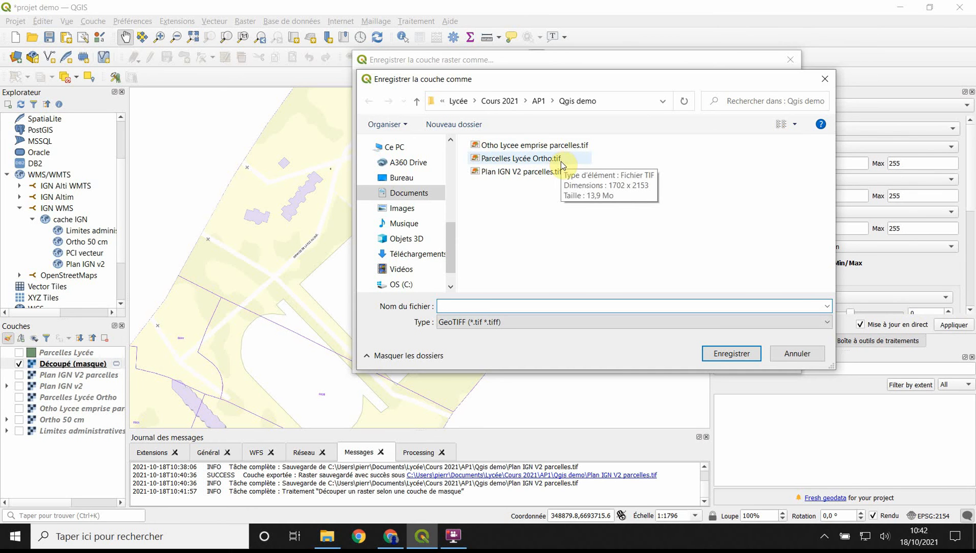
click(510, 160)
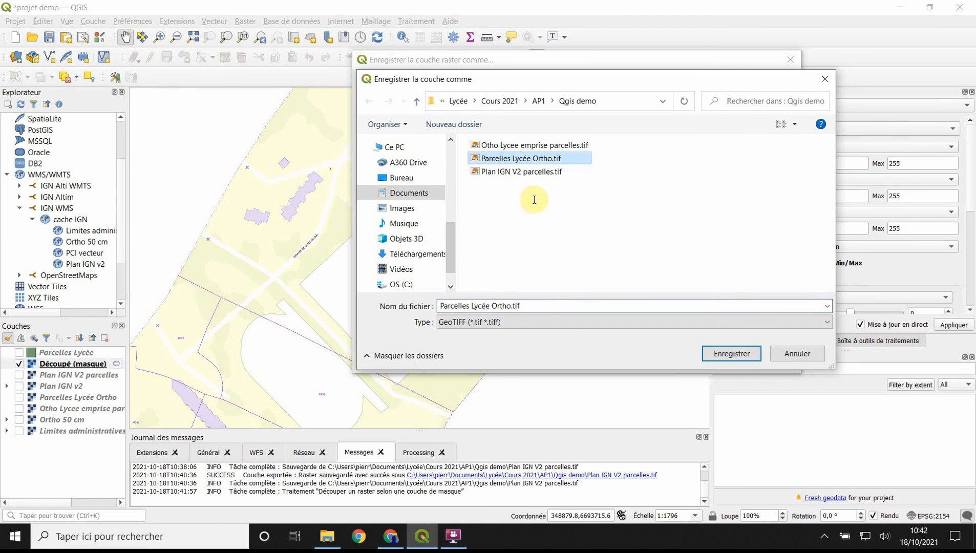
click(504, 306)
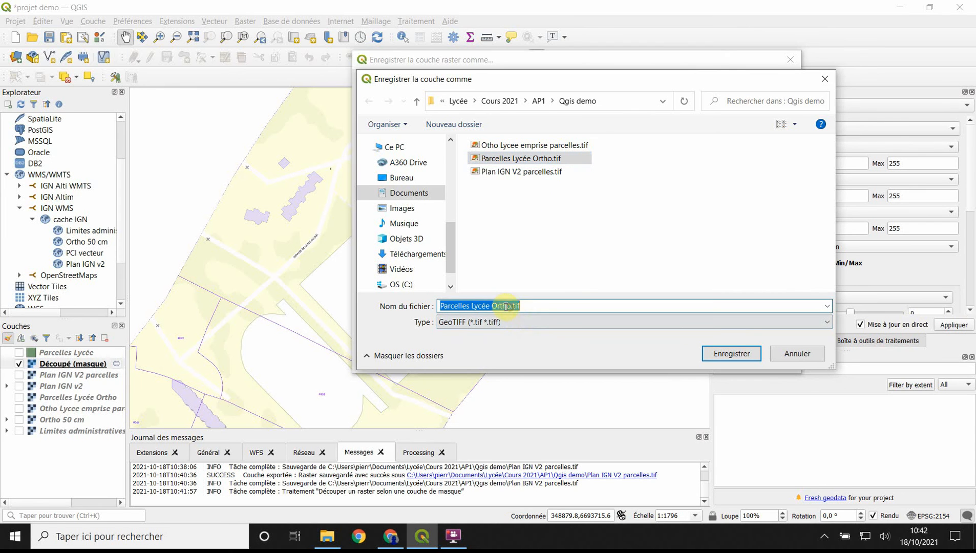
click(491, 306)
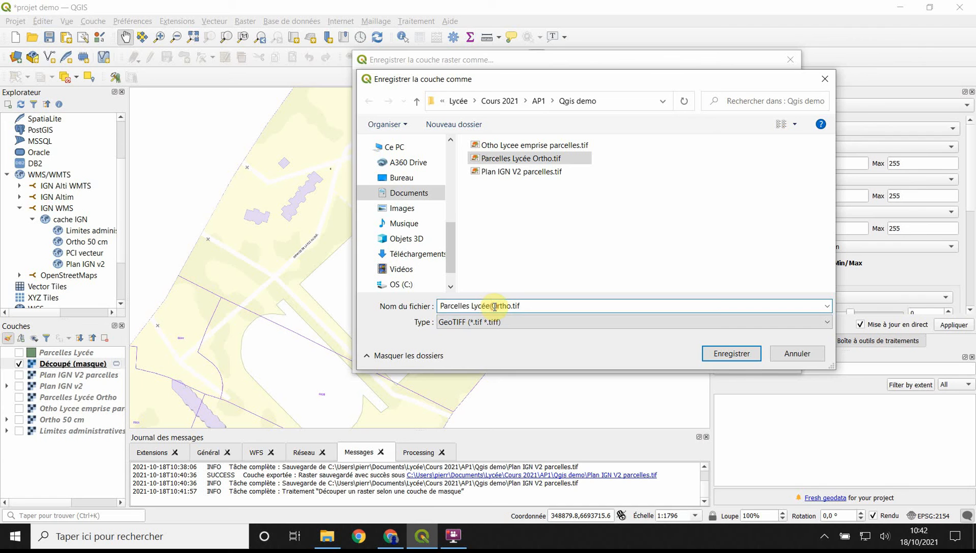
drag(493, 306, 512, 306)
text(Plan )
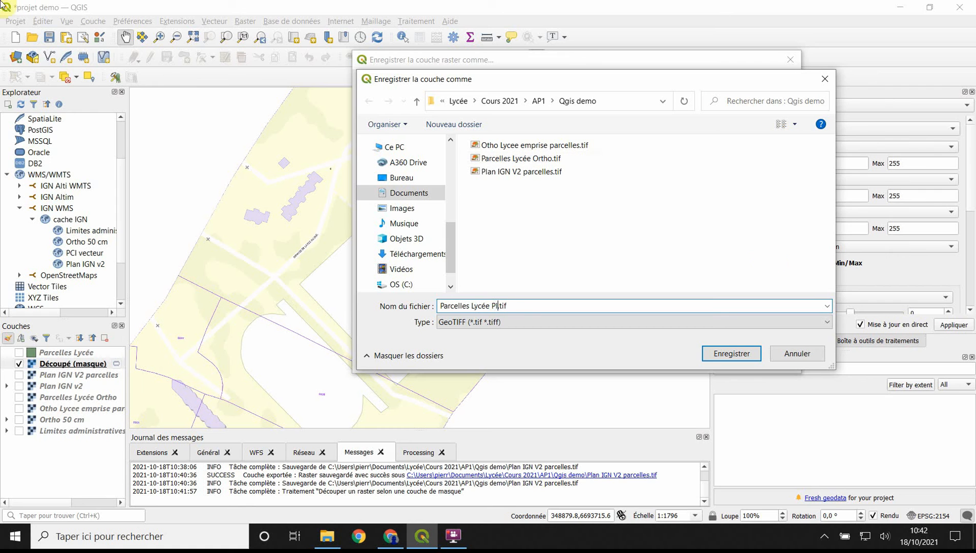
text(IGN V2)
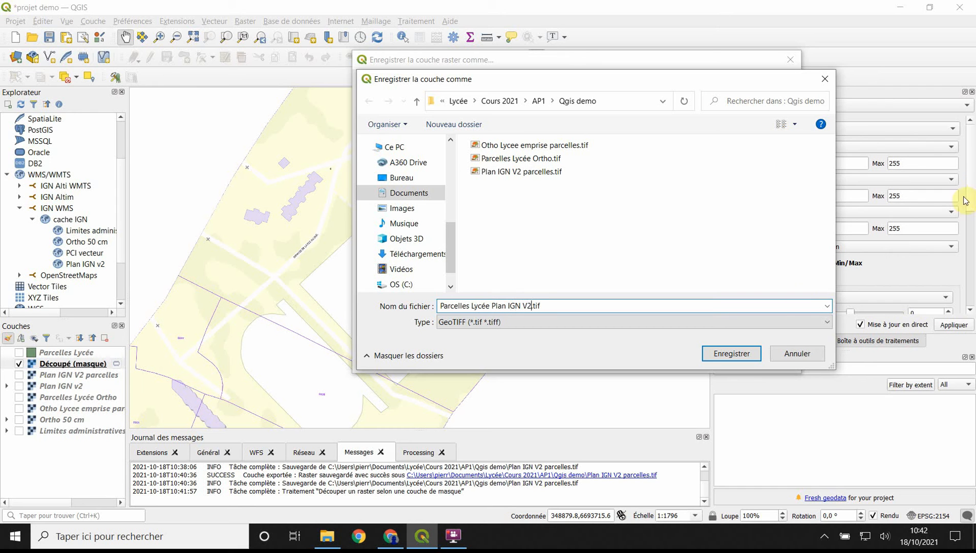
click(715, 354)
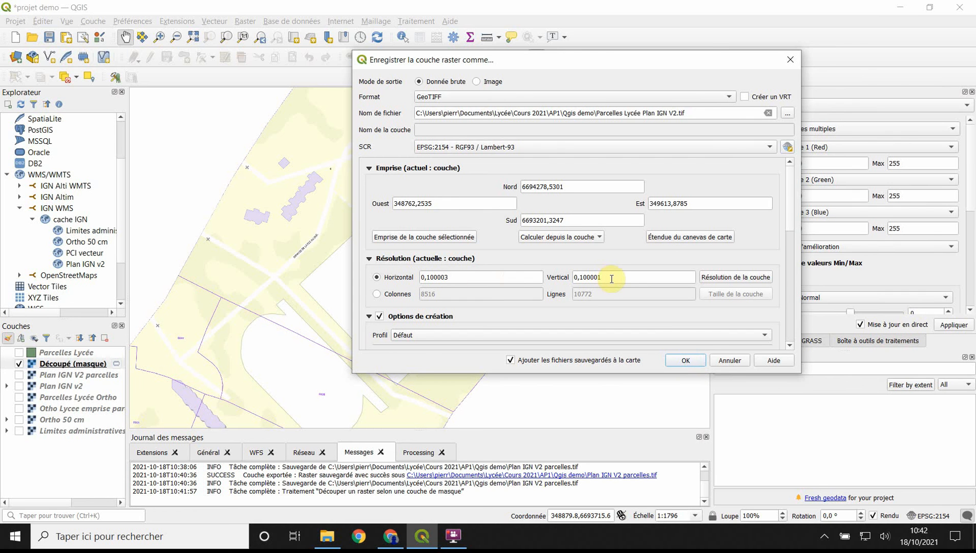
click(684, 360)
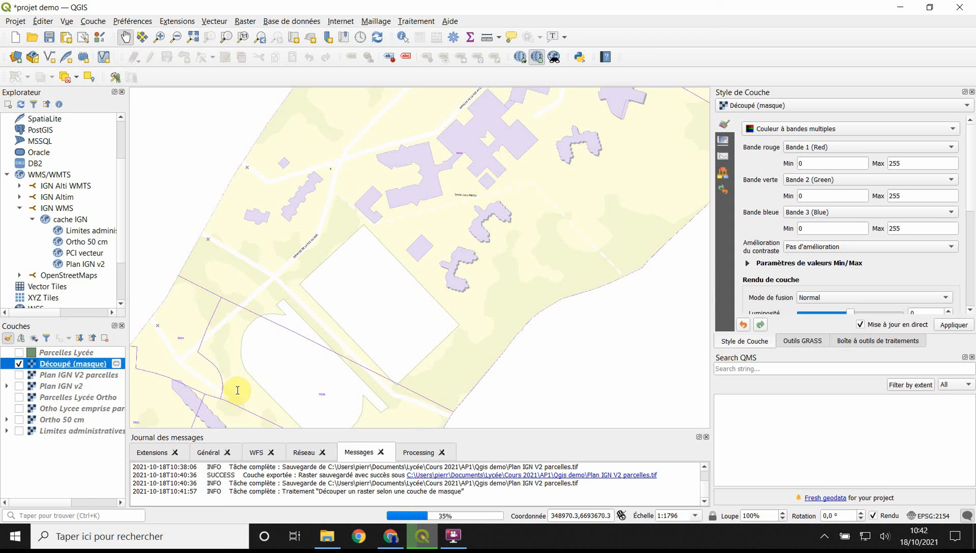
mouse_move(431, 515)
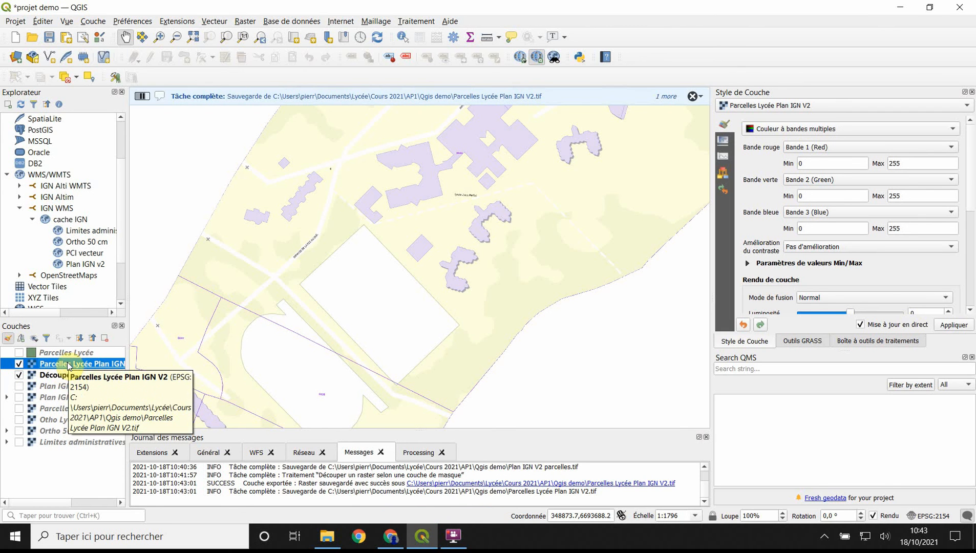
Show the Parcelles Lycée layer and remove the temporary Découpé (masque) layer from the project
click(19, 353)
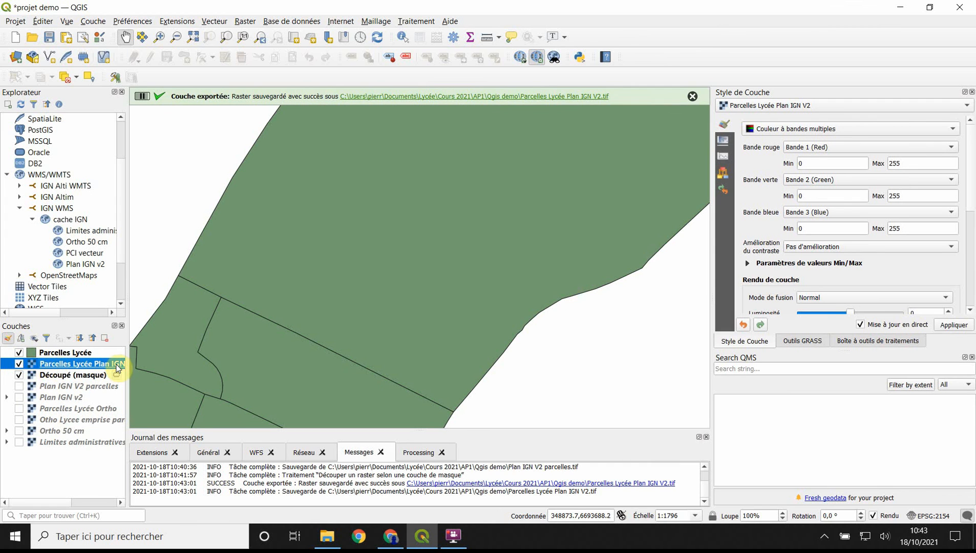
click(71, 377)
right_click(70, 376)
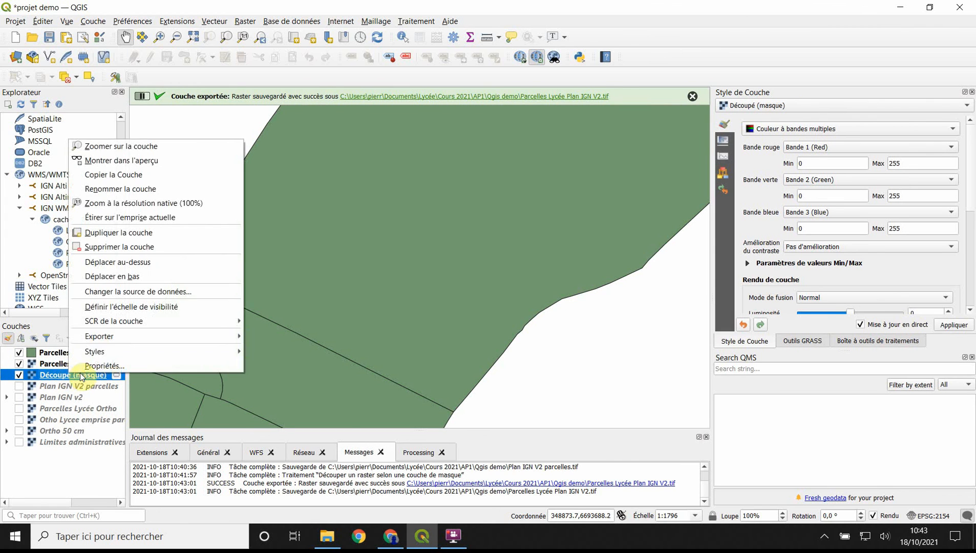
click(110, 247)
click(491, 282)
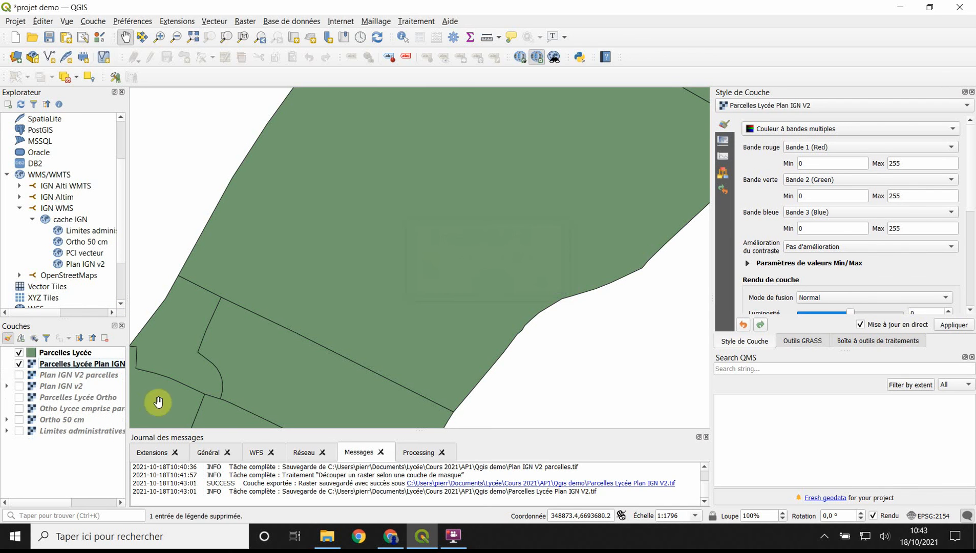
Remove the intermediate Plan IGN V2 parcelles raster from the project
click(83, 375)
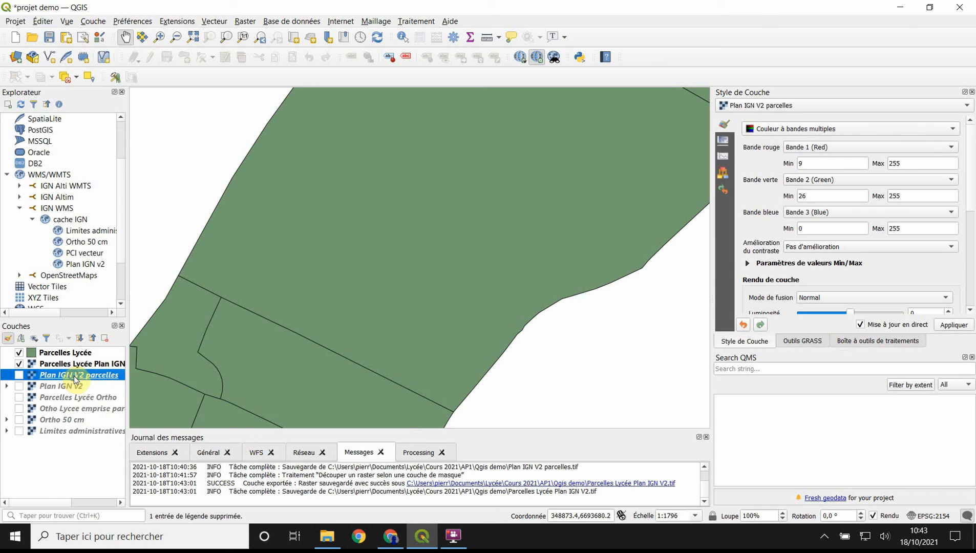
right_click(74, 377)
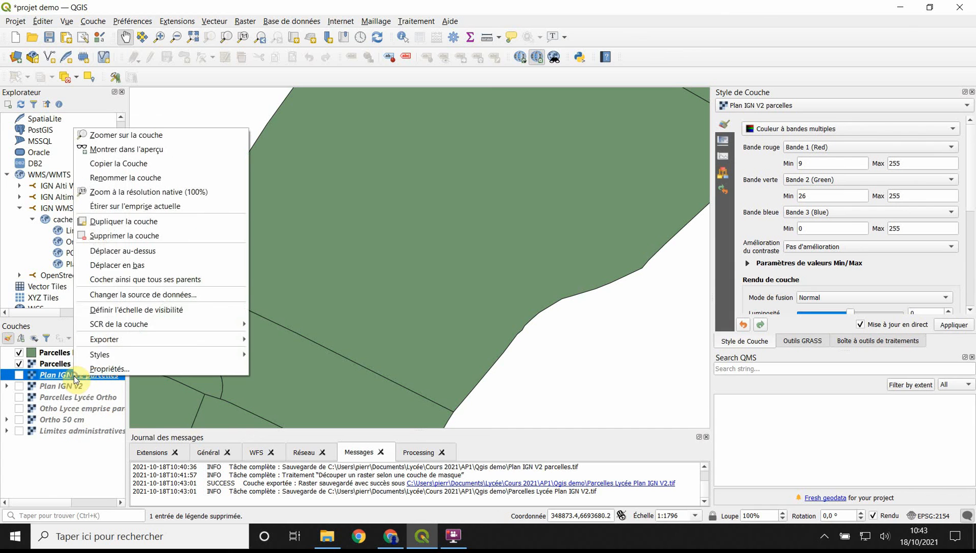
click(126, 238)
click(494, 281)
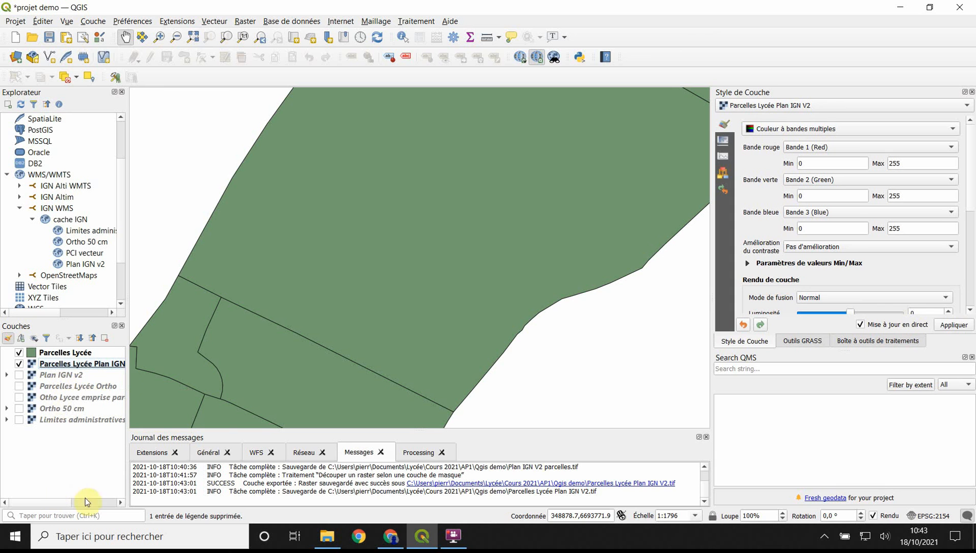
Show Parcelles Lycée Ortho, hide Parcelles Lycée, and toggle Parcelles Lycée Plan IGN V2 to compare both clipped rasters, leaving only the ortho displayed
click(98, 398)
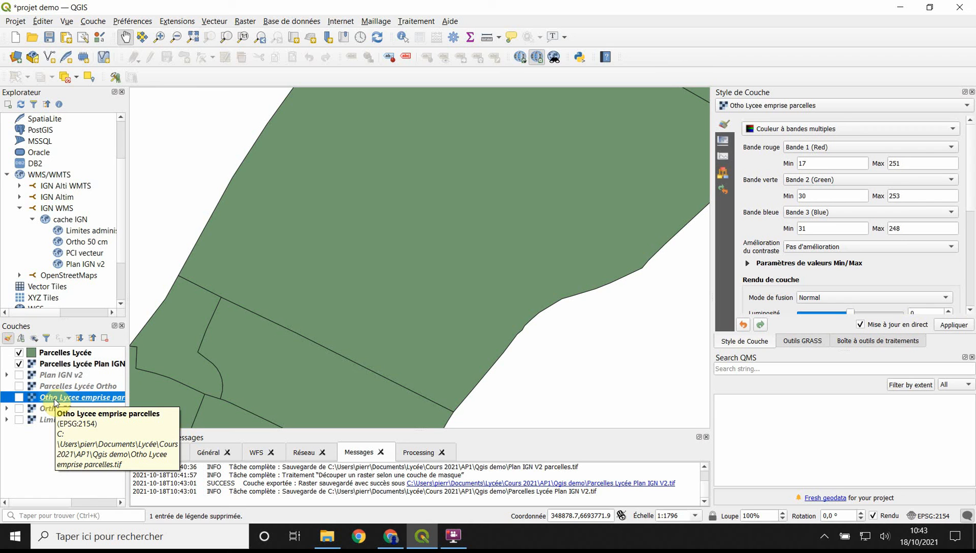
click(40, 436)
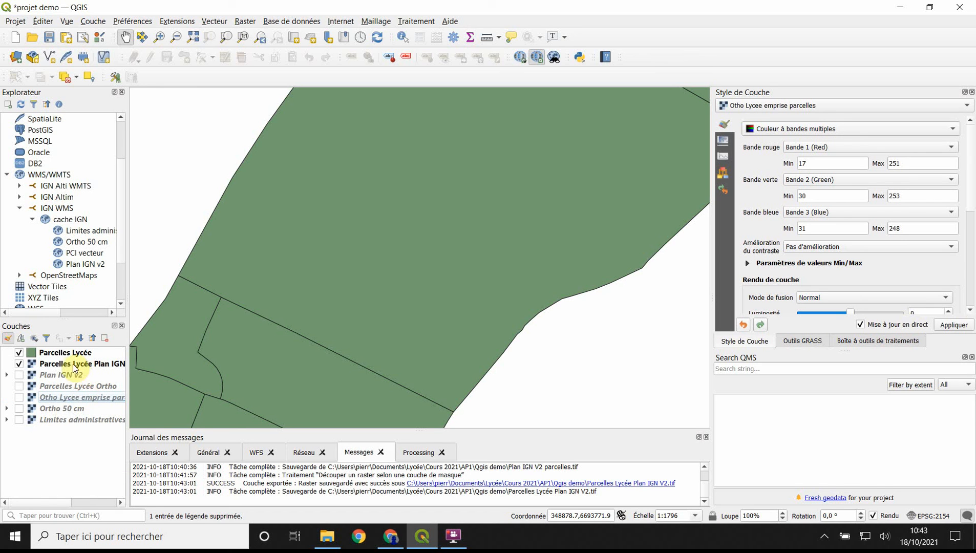
click(64, 364)
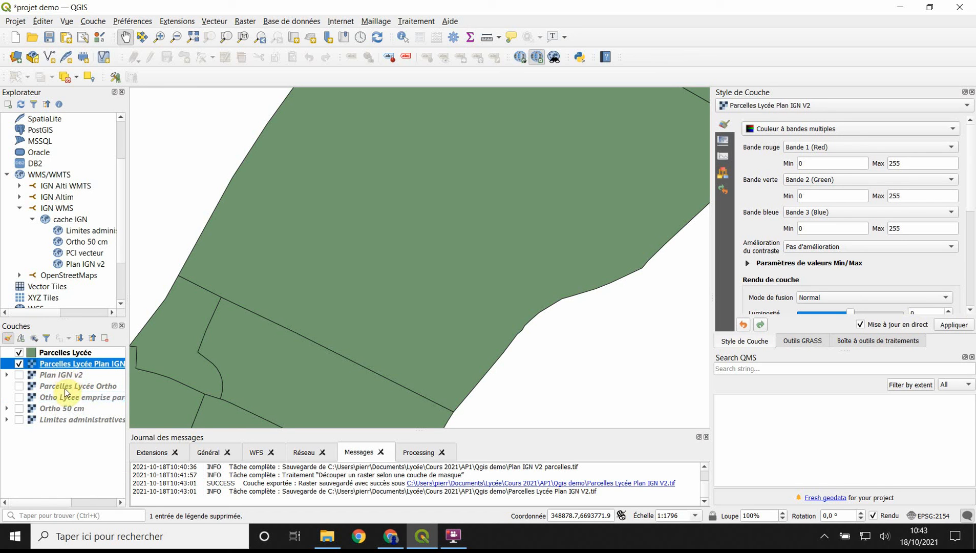
click(19, 386)
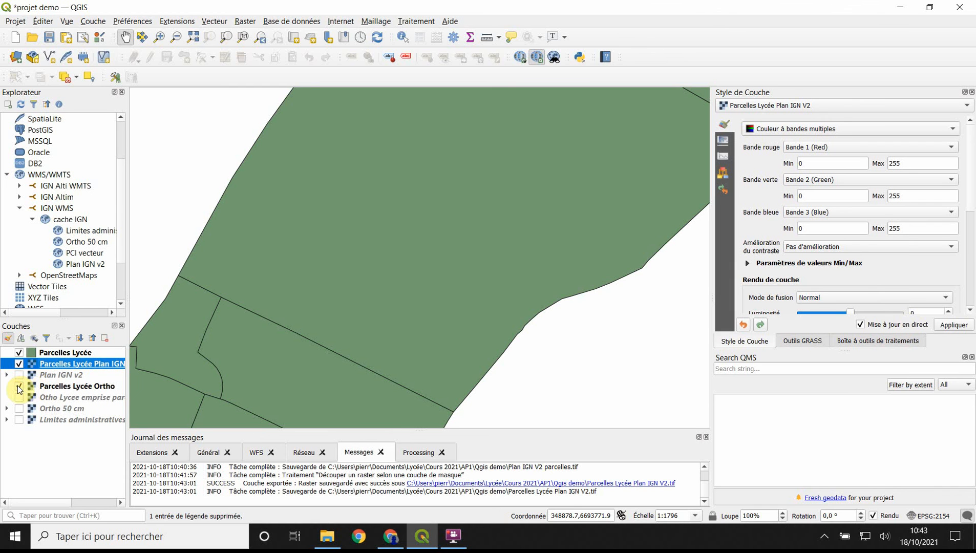
click(19, 352)
click(19, 364)
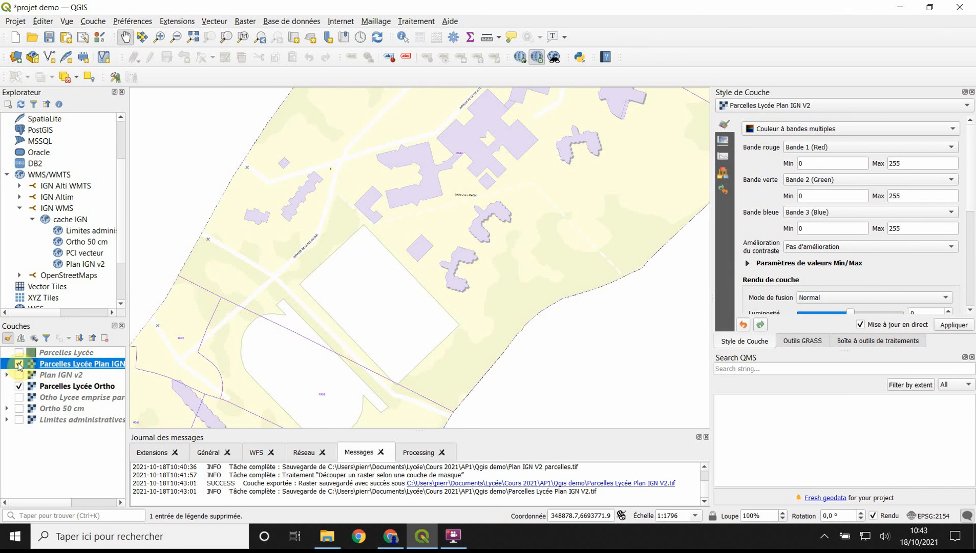
click(19, 364)
click(19, 364)
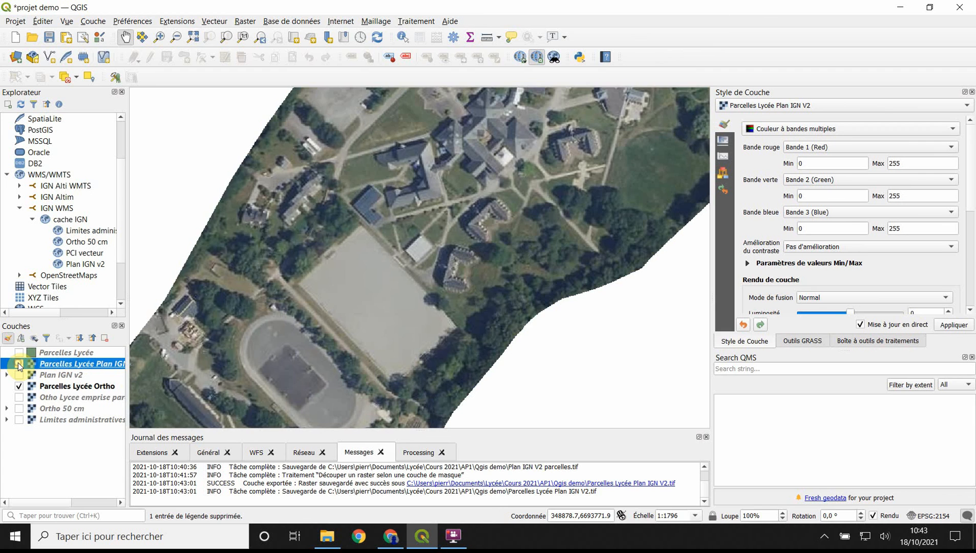
click(19, 387)
Remove the intermediate Otho Lycee emprise parcelles raster from the project
click(75, 398)
right_click(76, 398)
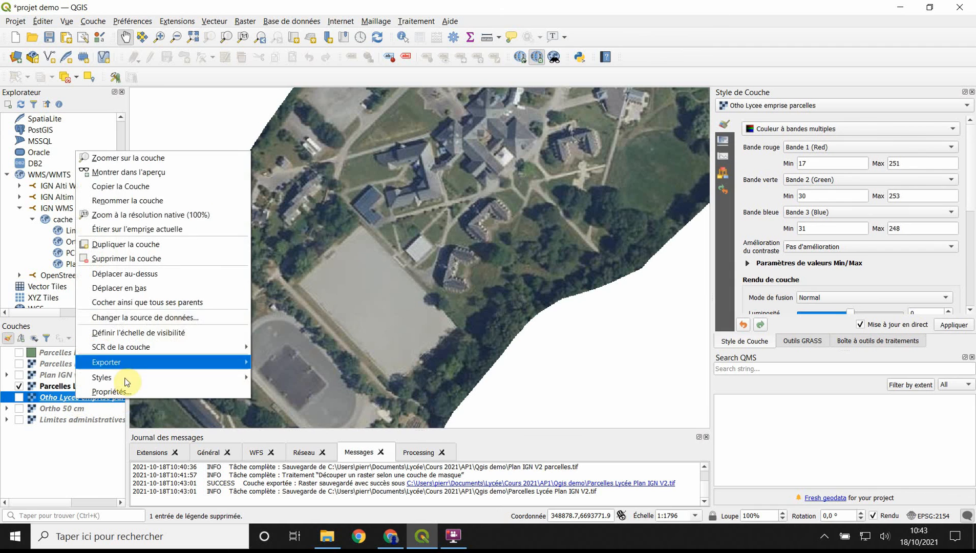
click(110, 258)
click(492, 280)
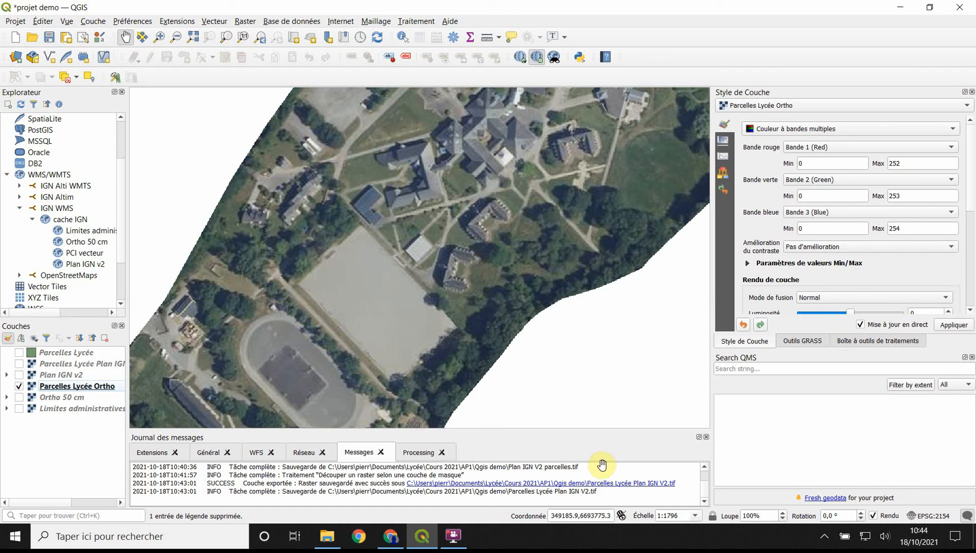
click(460, 540)
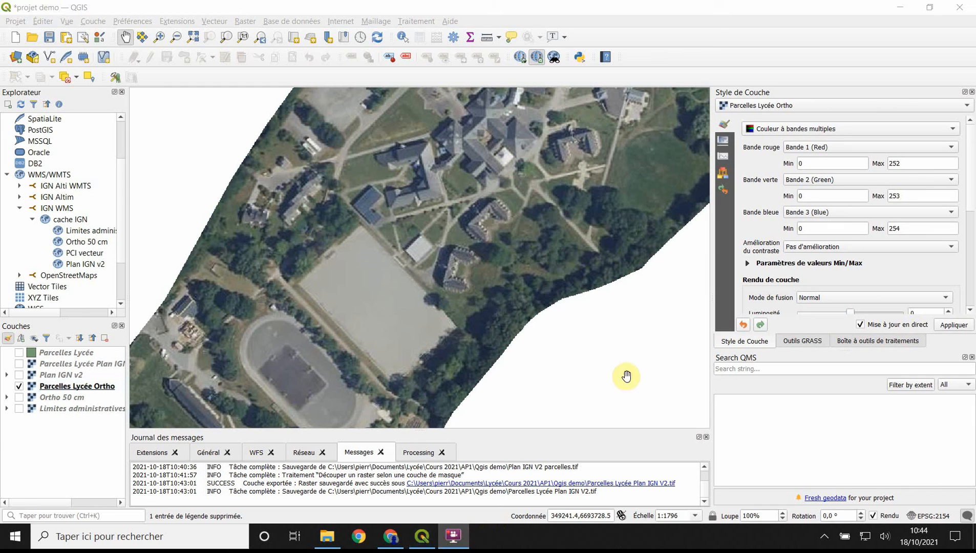
click(454, 542)
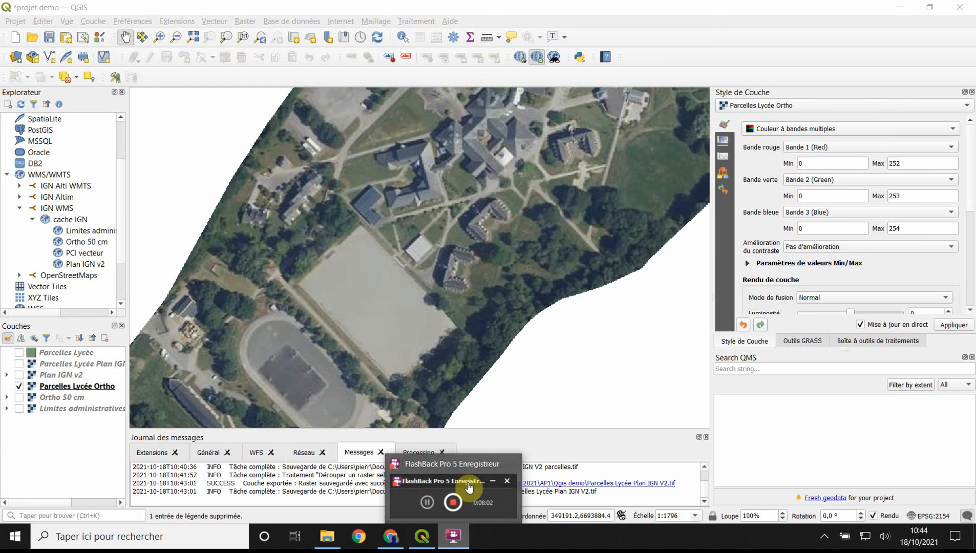